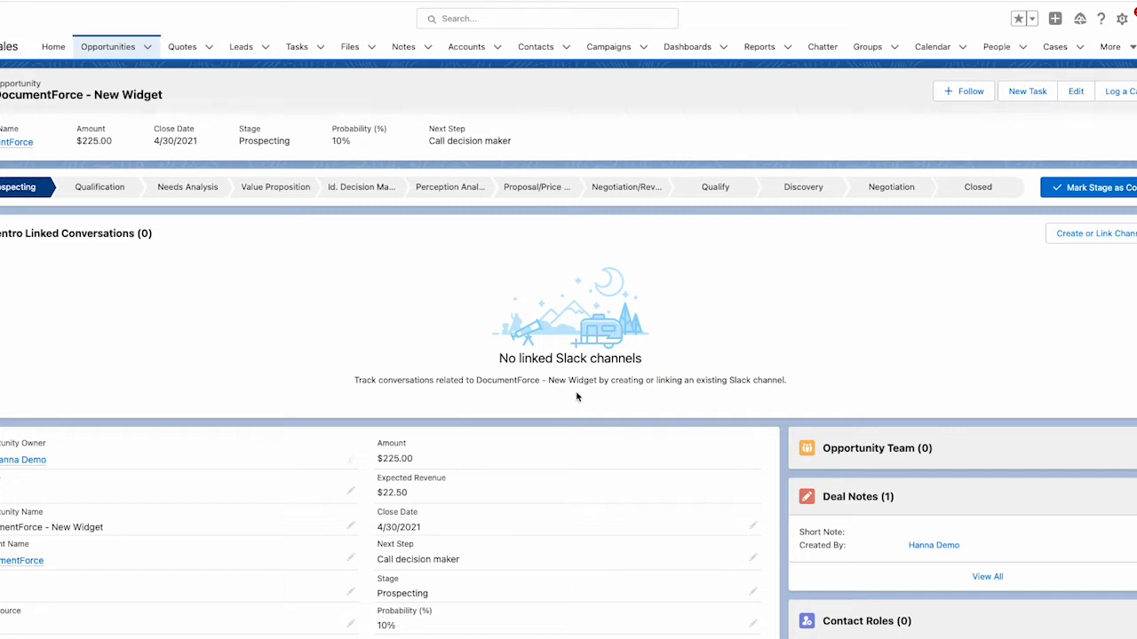
- Start a new linked Slack channel for the opportunity and name it opportunity-documentforce_-_new_widget2022
{"action": "left_click", "coordinate": [1070, 238]}
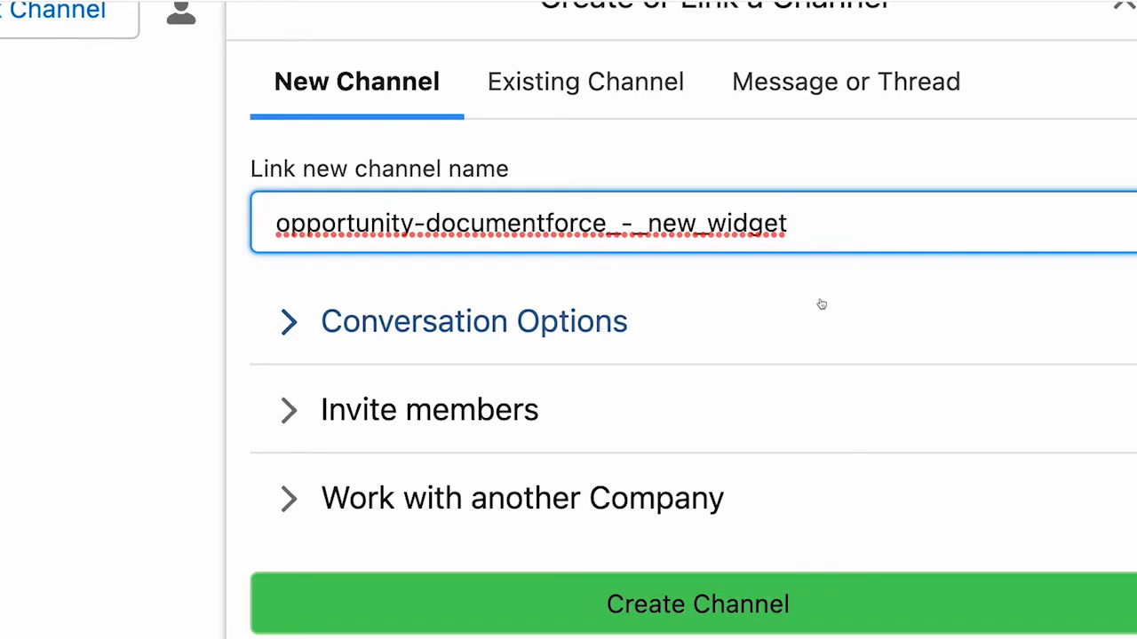
{"action": "type", "text": "M"}
{"action": "key", "text": "BackSpace"}
{"action": "type", "text": "2002"}
{"action": "key", "text": "BackSpace"}
{"action": "key", "text": "BackSpace"}
{"action": "type", "text": "22"}
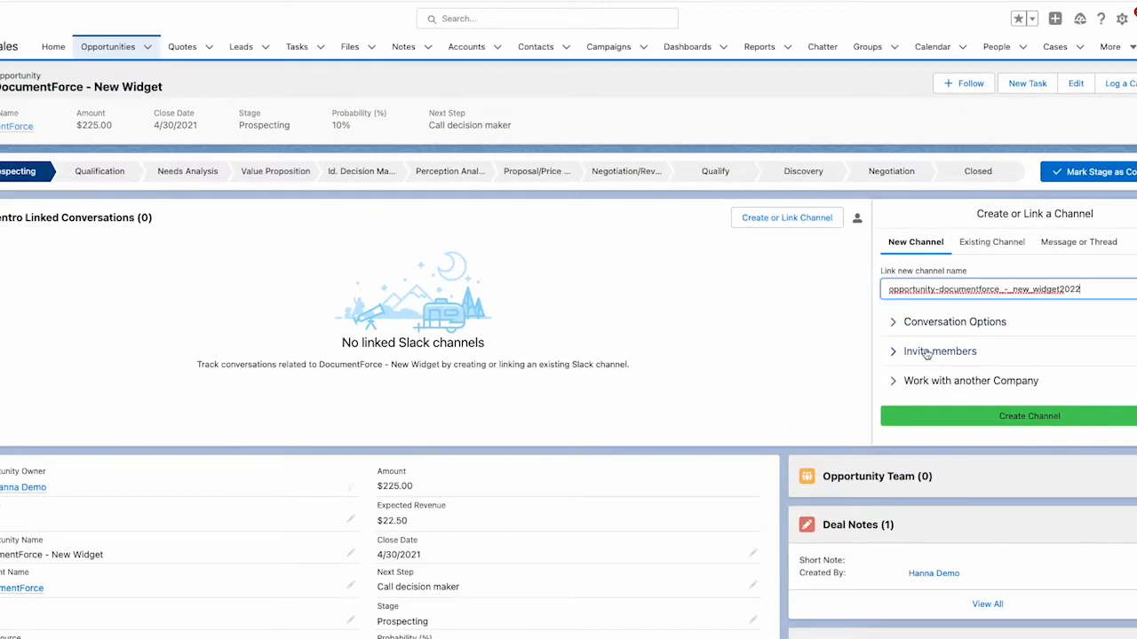
- Show the new channel's conversation options and invite the first three listed Slack users as members
{"action": "left_click", "coordinate": [907, 321]}
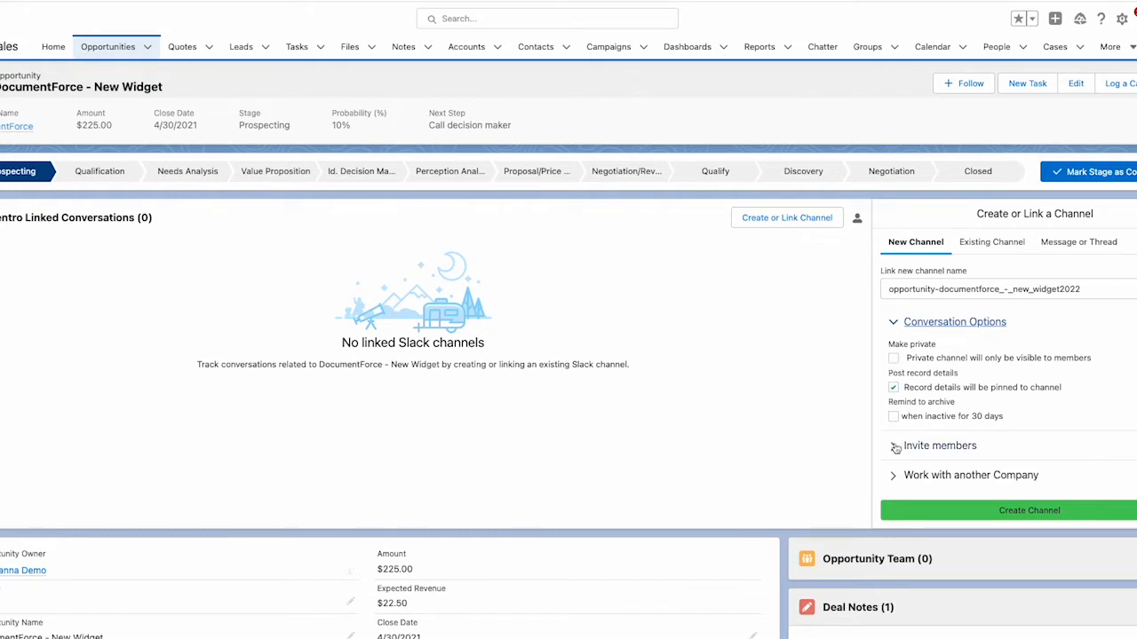
{"action": "left_click", "coordinate": [895, 447]}
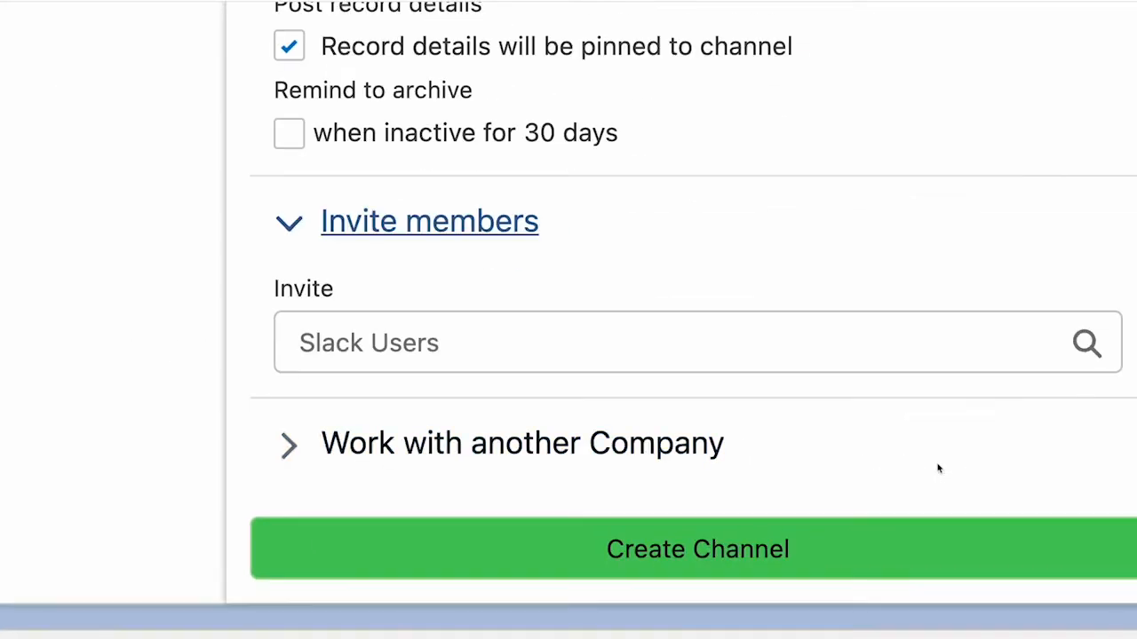
{"action": "left_click", "coordinate": [1026, 484]}
{"action": "left_click", "coordinate": [622, 432]}
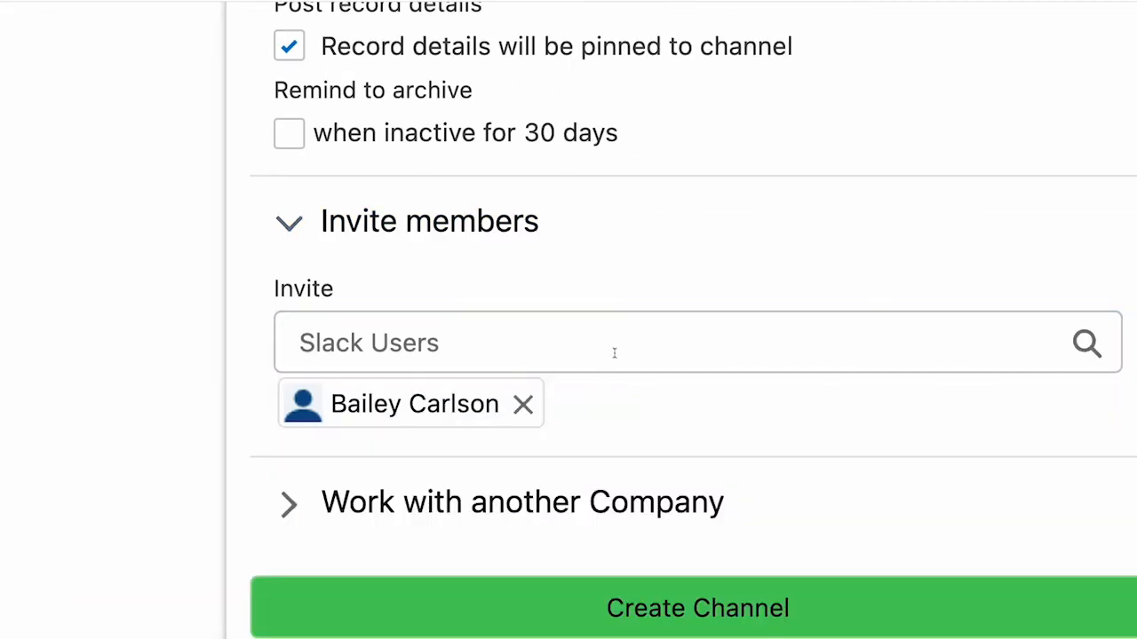
{"action": "left_click", "coordinate": [613, 350]}
{"action": "left_click", "coordinate": [589, 498]}
{"action": "left_click", "coordinate": [593, 353]}
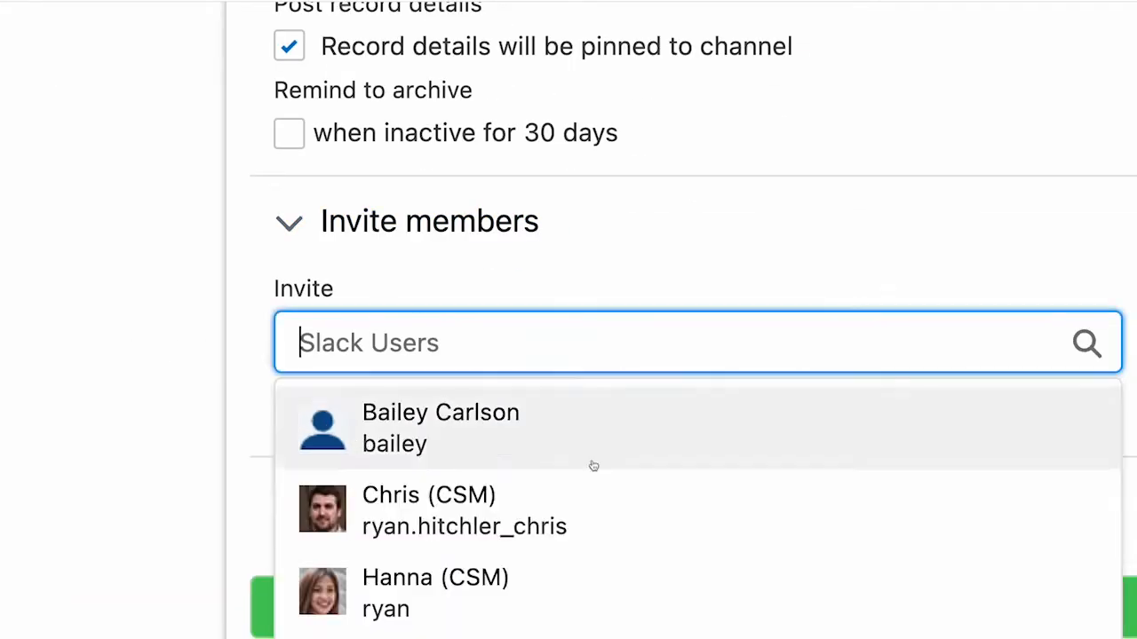
{"action": "left_click", "coordinate": [527, 579]}
- Check the list of invited members and create the linked channel
{"action": "left_click", "coordinate": [652, 254]}
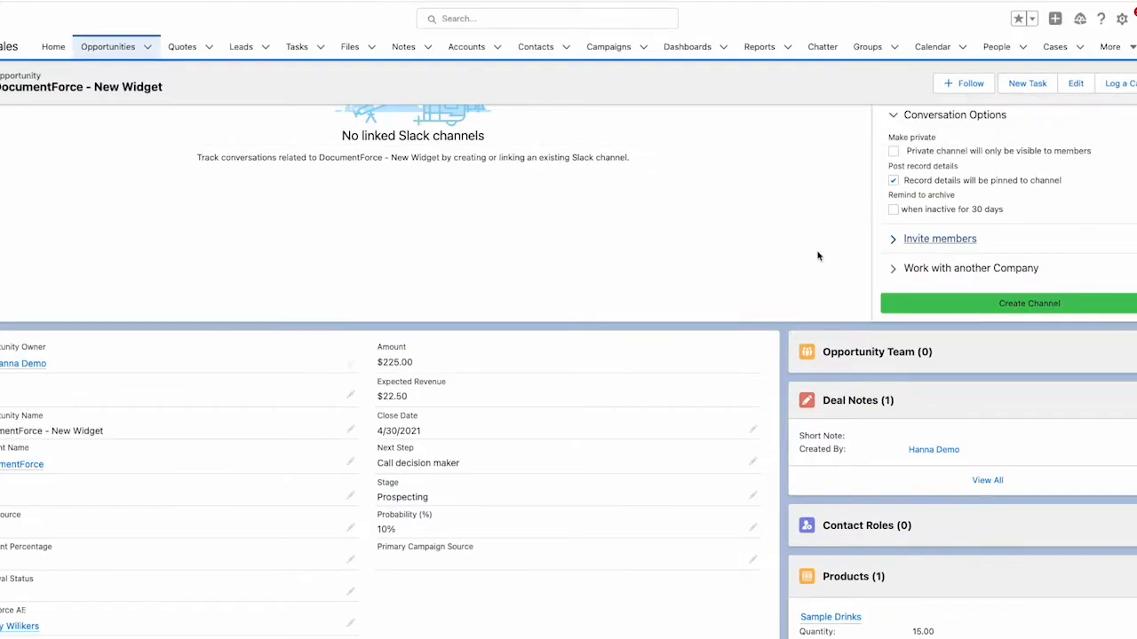
{"action": "scroll", "coordinate": [833, 240], "scroll_direction": "up", "scroll_amount": 2}
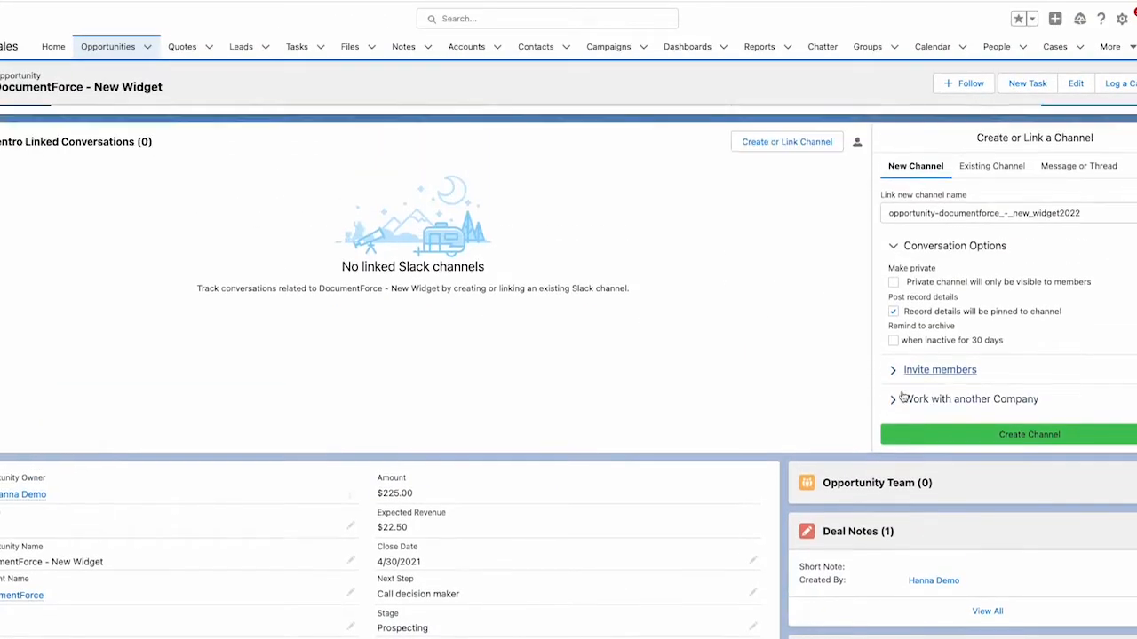
{"action": "scroll", "coordinate": [902, 397], "scroll_direction": "up", "scroll_amount": 2}
{"action": "left_click", "coordinate": [893, 462]}
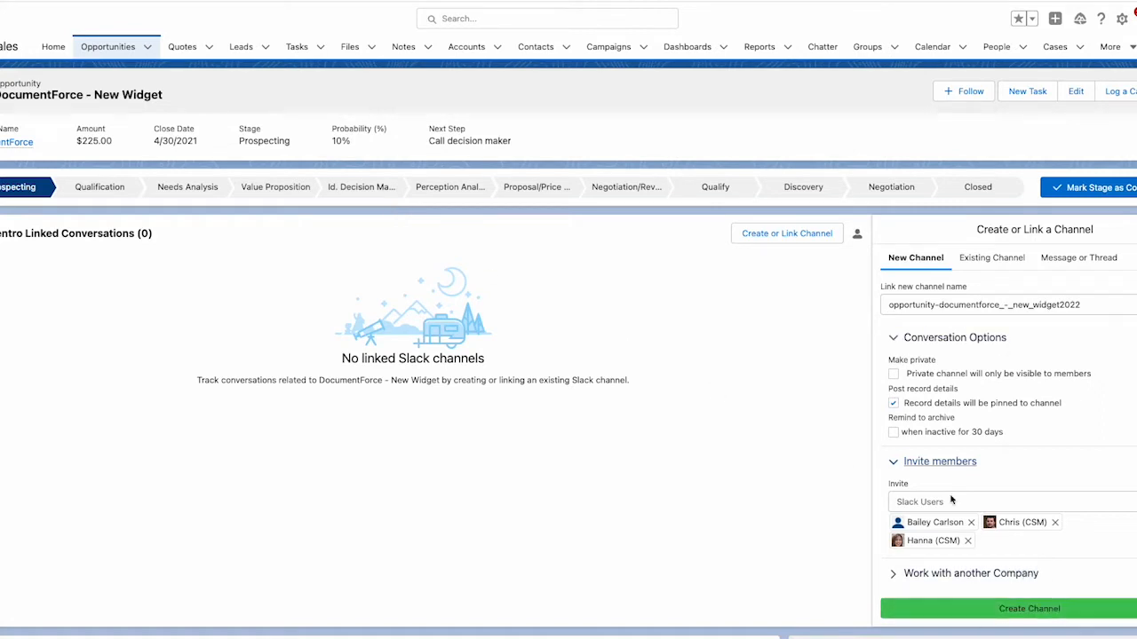
{"action": "left_click", "coordinate": [986, 611]}
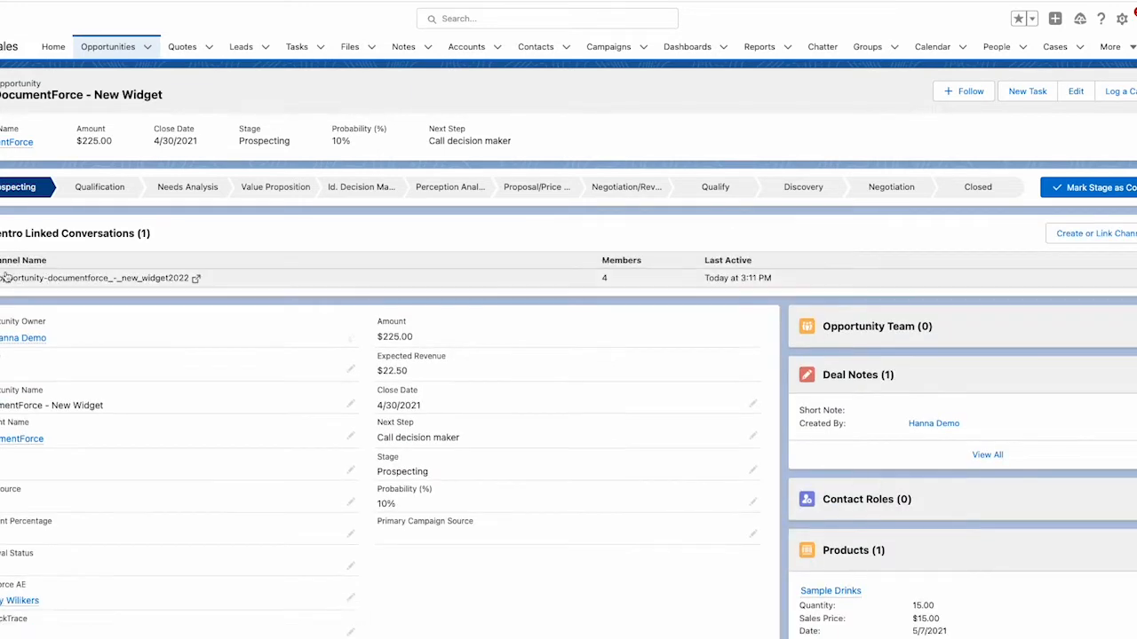
- Open the linked channel's conversation on the opportunity record and send the message "Hi from Salesforce"
{"action": "left_click", "coordinate": [85, 282]}
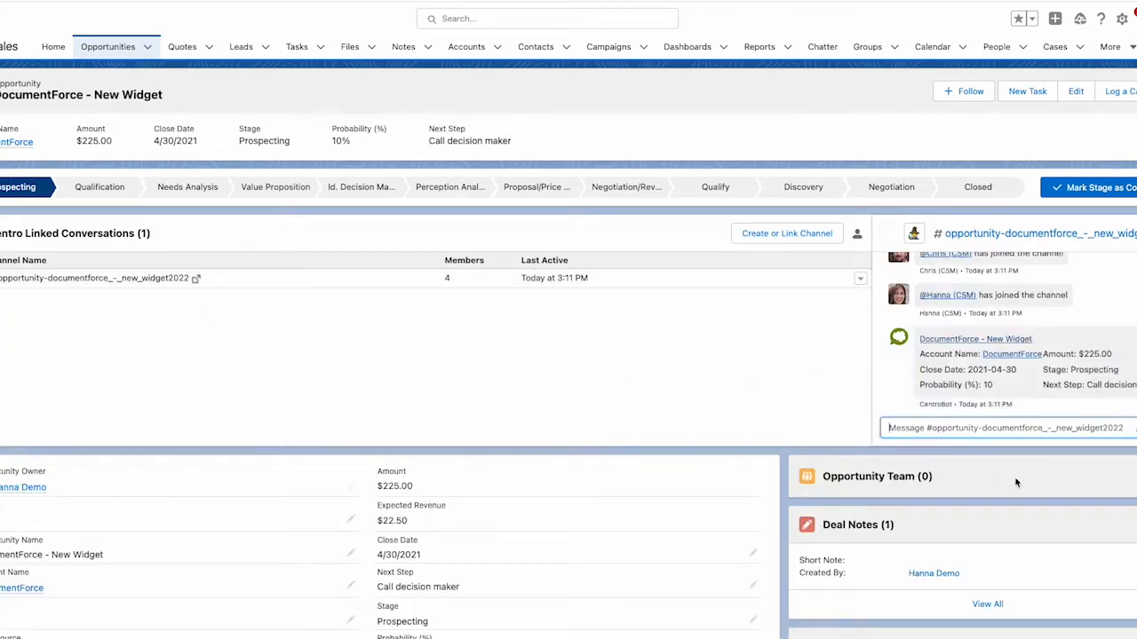
{"action": "scroll", "coordinate": [1019, 362], "scroll_direction": "up", "scroll_amount": 2}
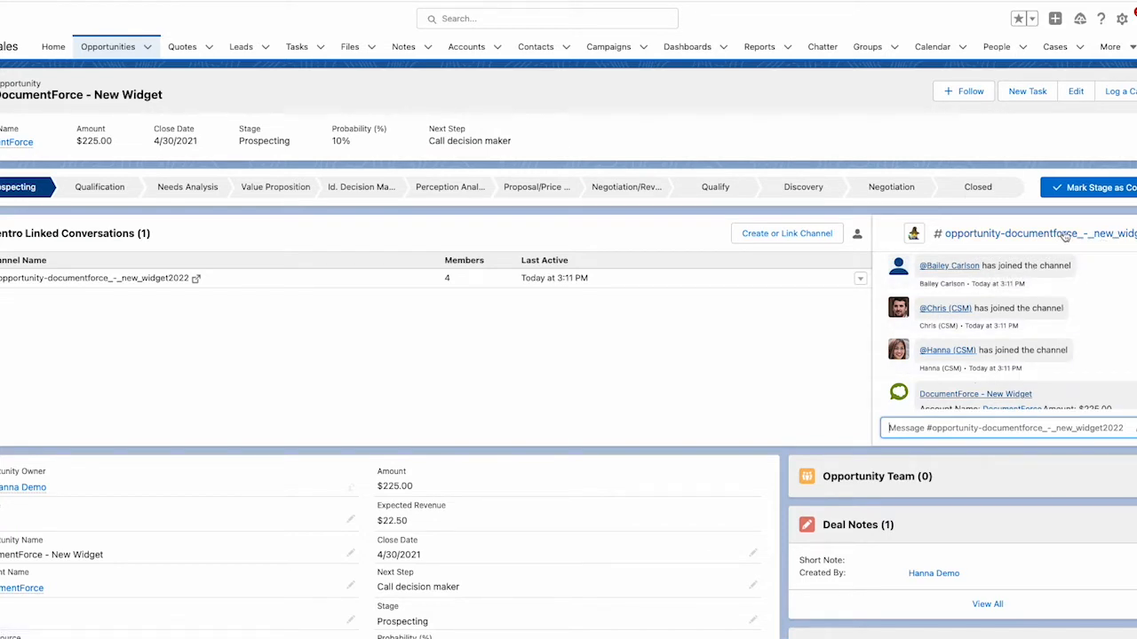
{"action": "scroll", "coordinate": [1038, 408], "scroll_direction": "down", "scroll_amount": 1}
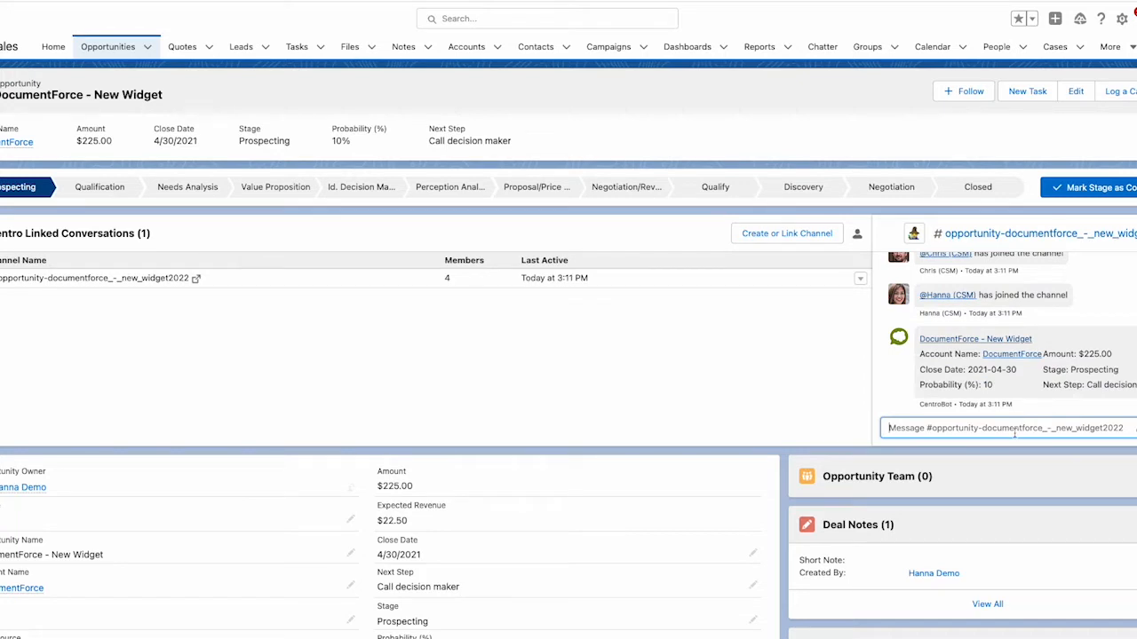
{"action": "type", "text": "Hi from Sale"}
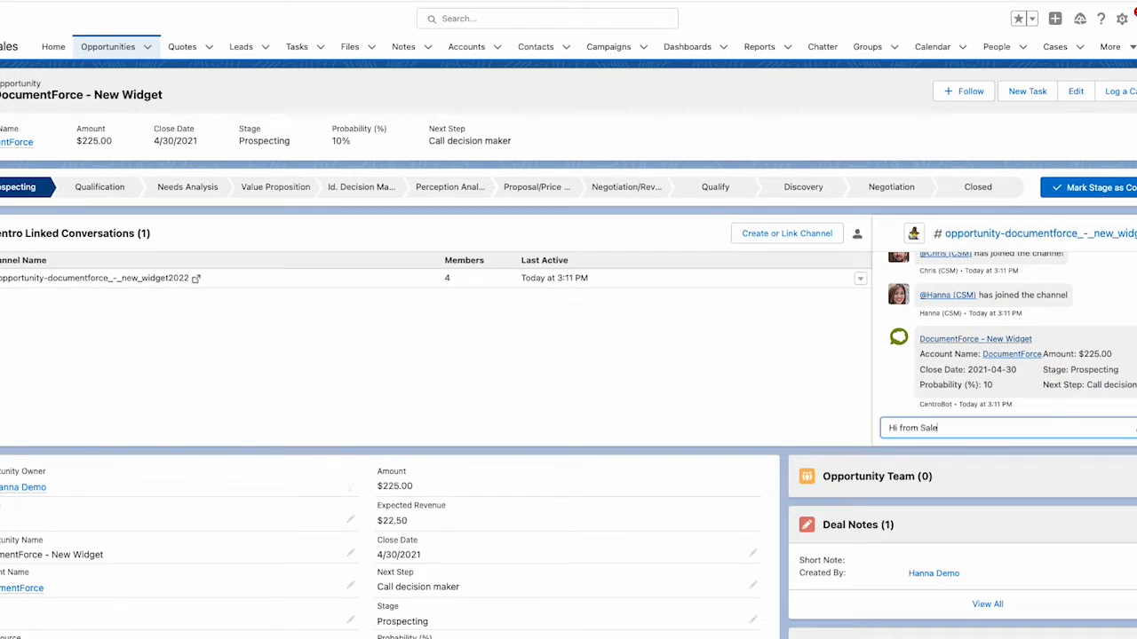
{"action": "type", "text": "sforce"}
{"action": "key", "text": "Return"}
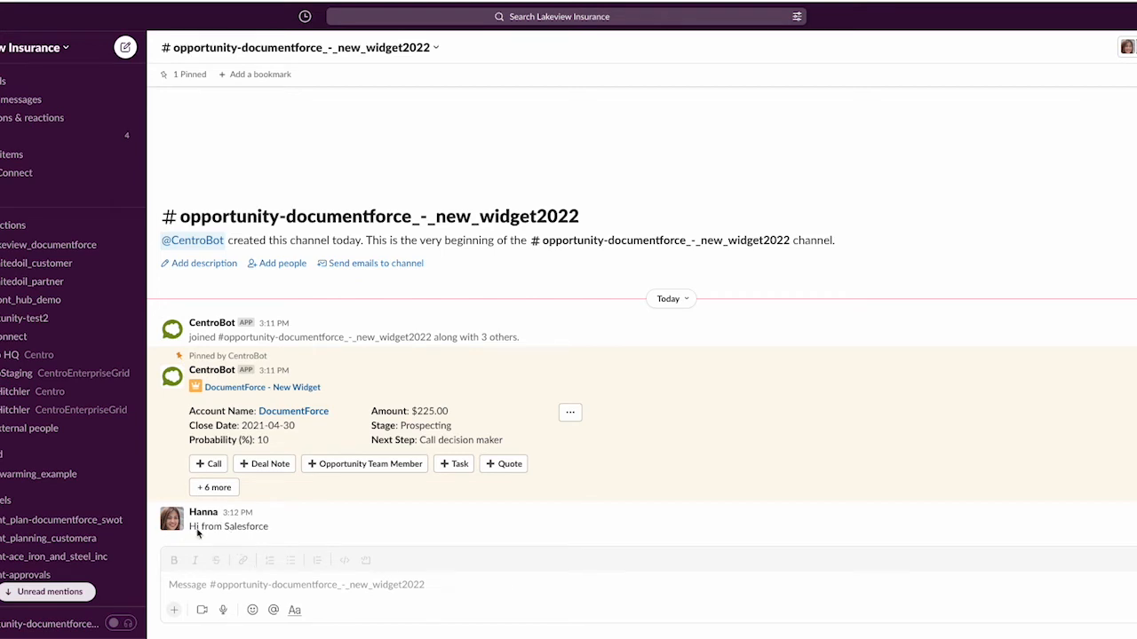
- Switch to Slack, send "Hi from slack" in the opportunity channel, and view the unread message back in Salesforce
{"action": "left_click", "coordinate": [217, 588]}
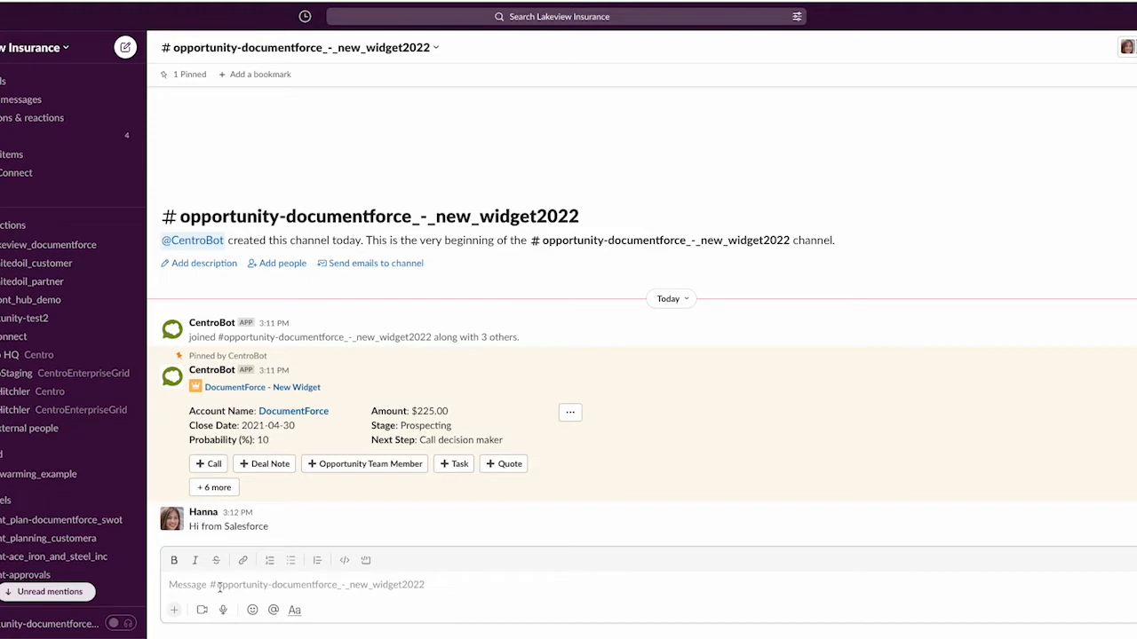
{"action": "type", "text": "Hi from slack"}
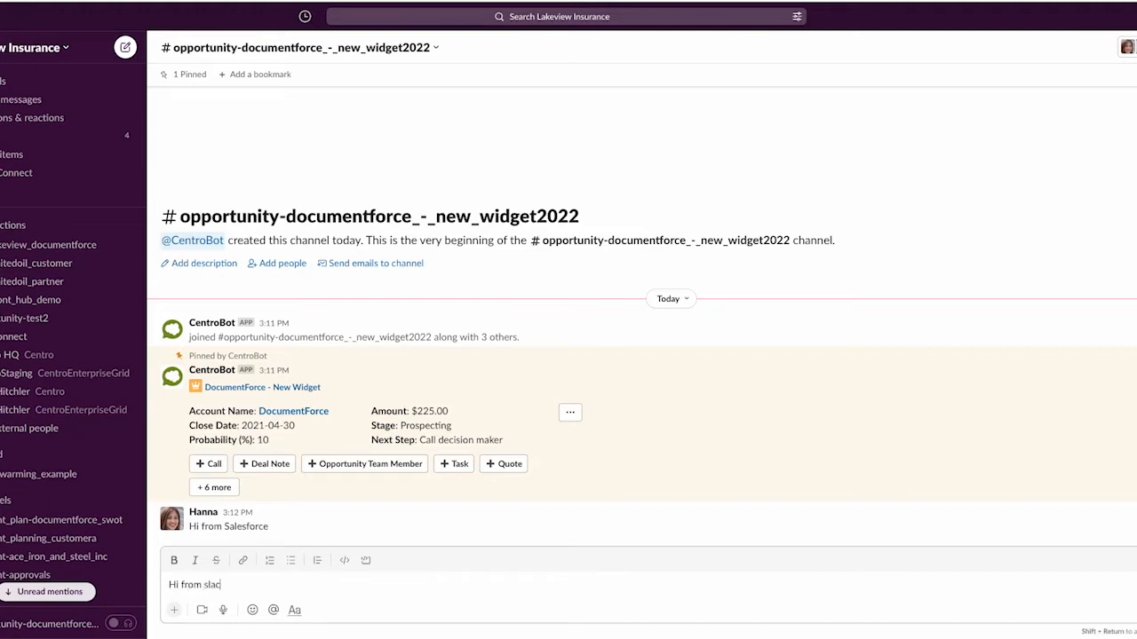
{"action": "key", "text": "Return"}
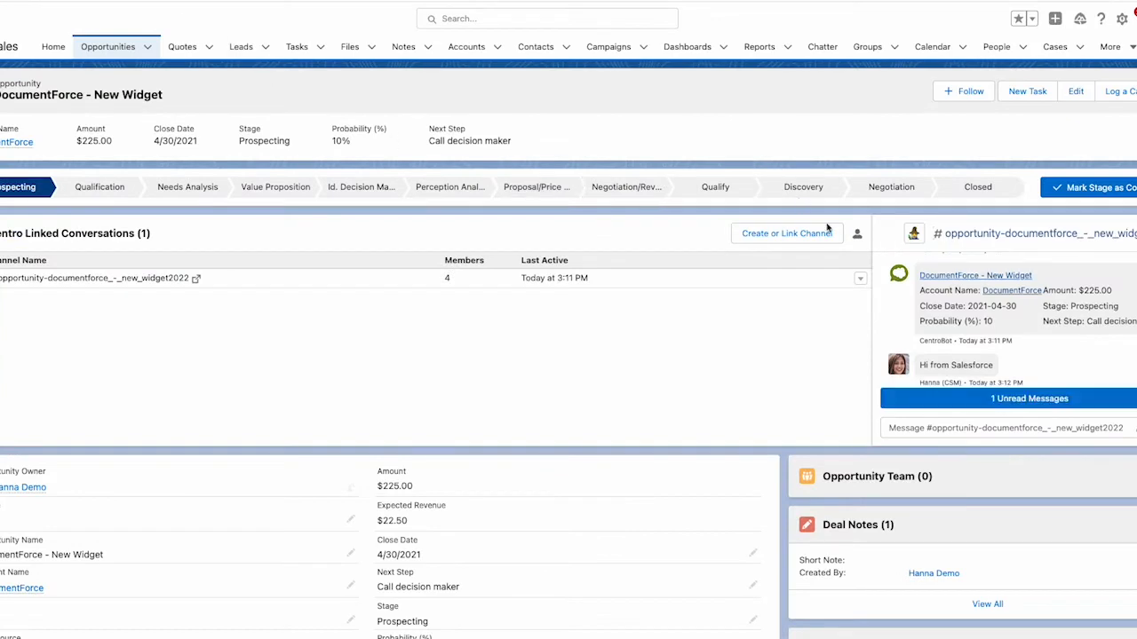
{"action": "left_click", "coordinate": [981, 402]}
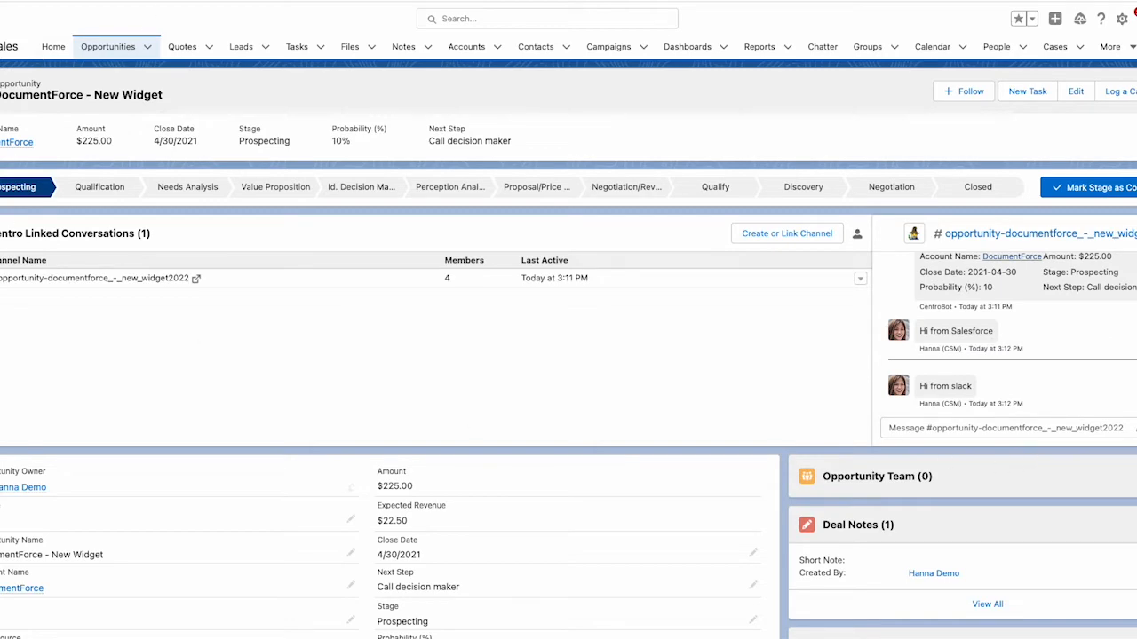
- Switch to Slack, expand the additional actions on the pinned opportunity card, and list its related opportunity products
{"action": "key", "text": "ctrl+Tab"}
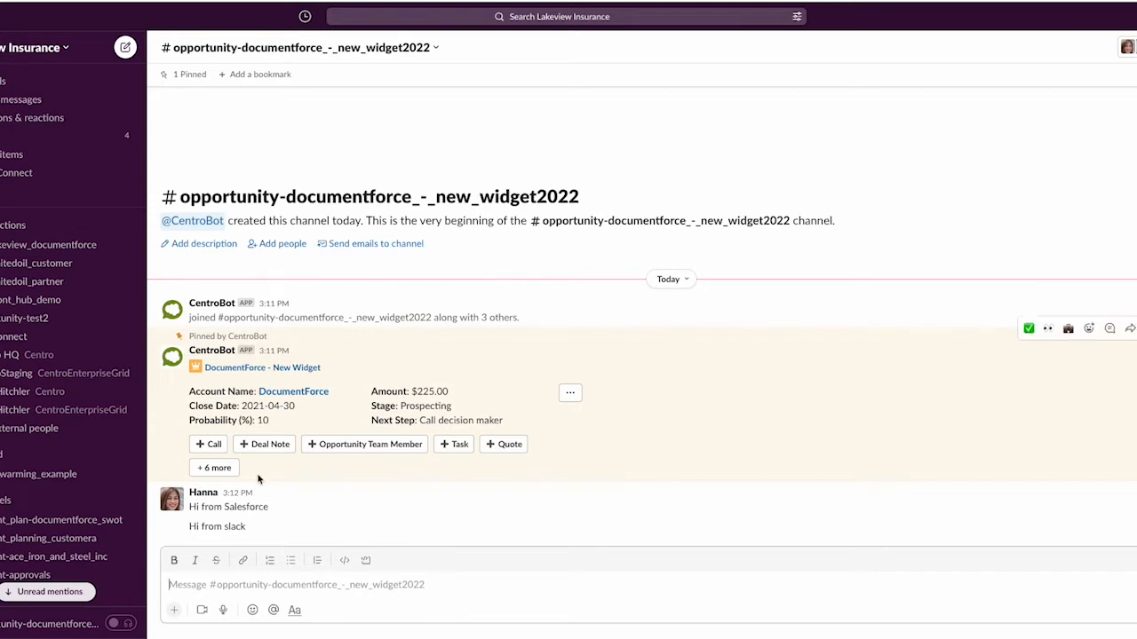
{"action": "left_click", "coordinate": [219, 470]}
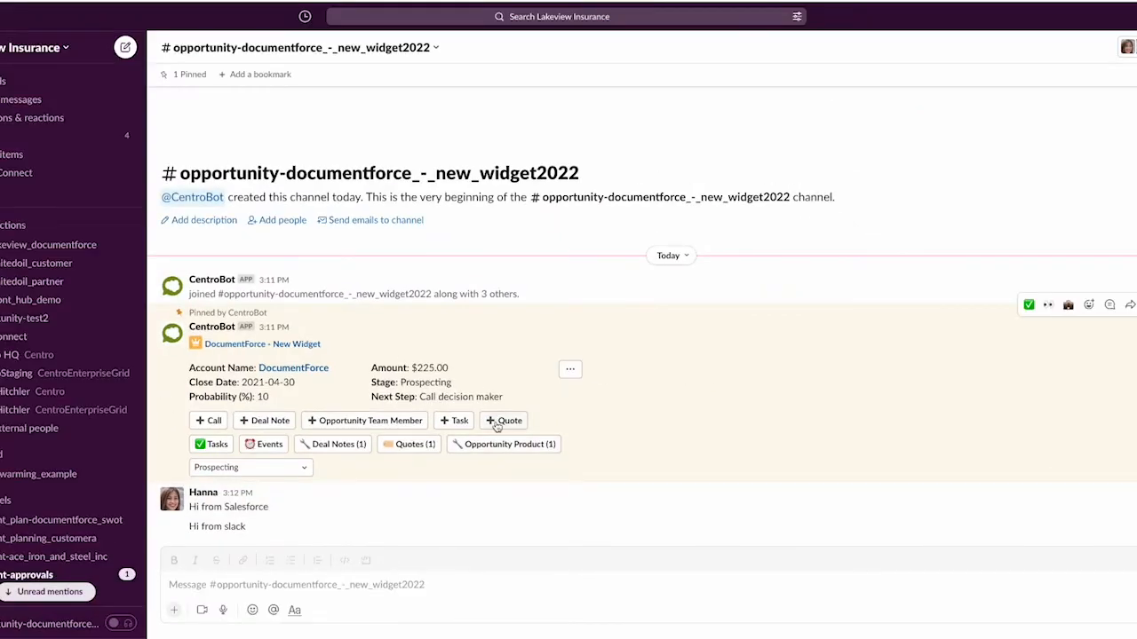
{"action": "left_click", "coordinate": [473, 447]}
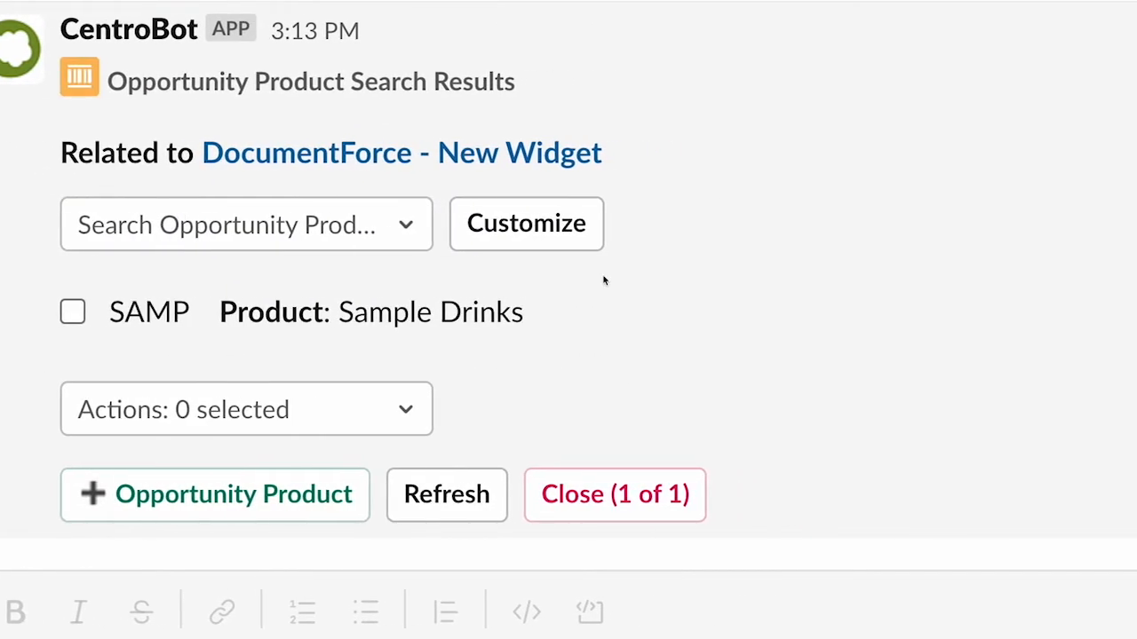
{"action": "scroll", "coordinate": [604, 280], "scroll_direction": "up", "scroll_amount": 2}
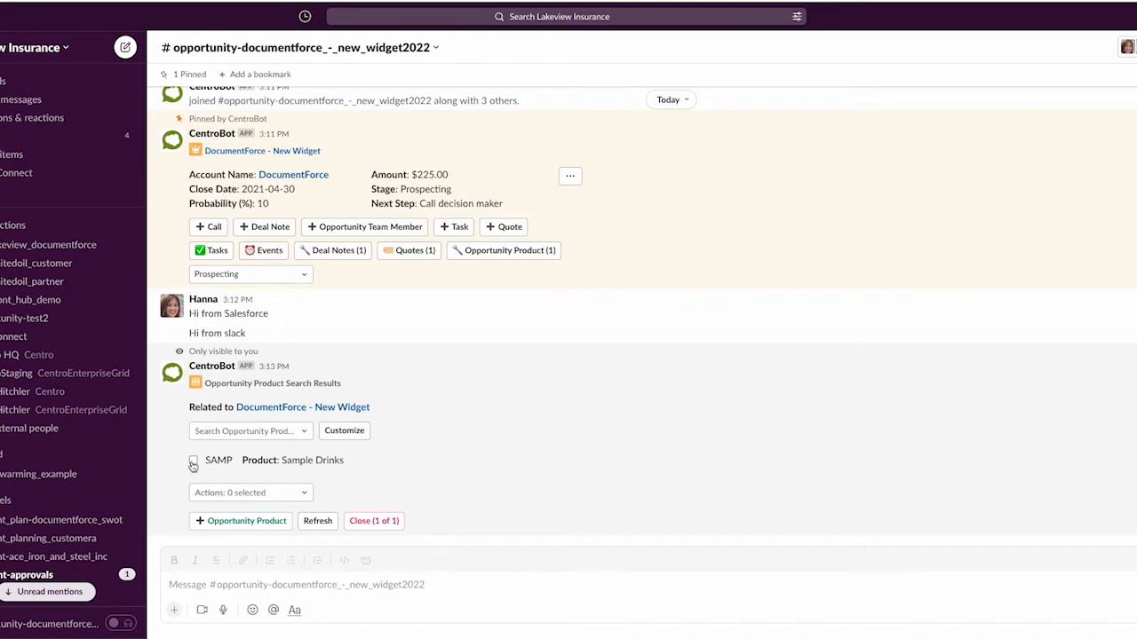
- Examine the editable fields of the SAMP opportunity product, then cancel without changes and close the product results
{"action": "left_click", "coordinate": [192, 460]}
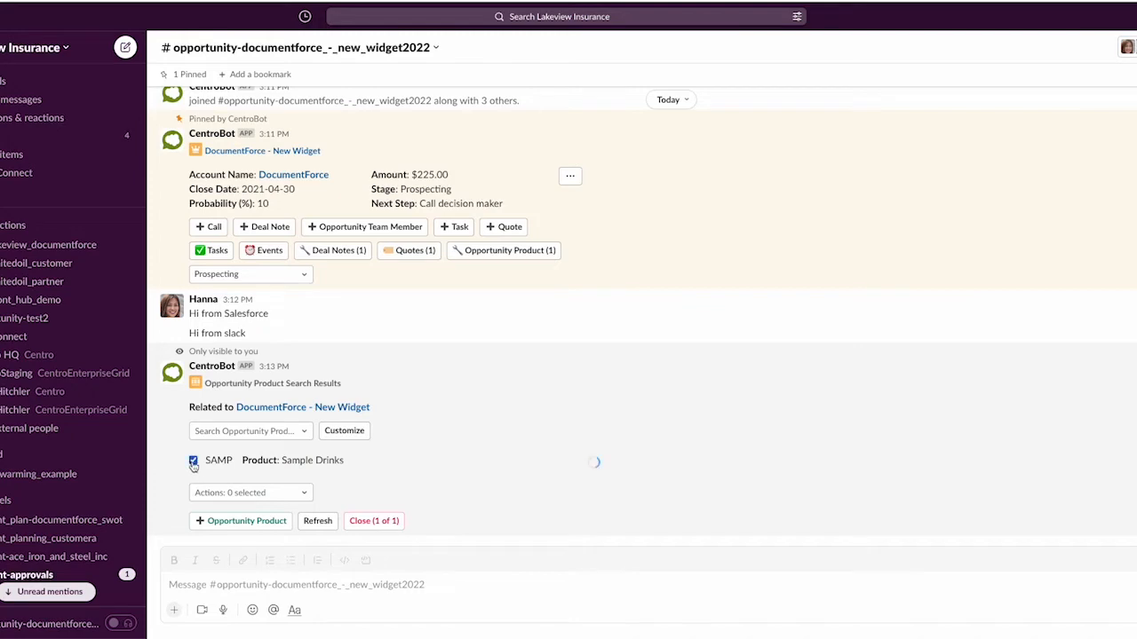
{"action": "left_click", "coordinate": [272, 493]}
{"action": "left_click", "coordinate": [253, 515]}
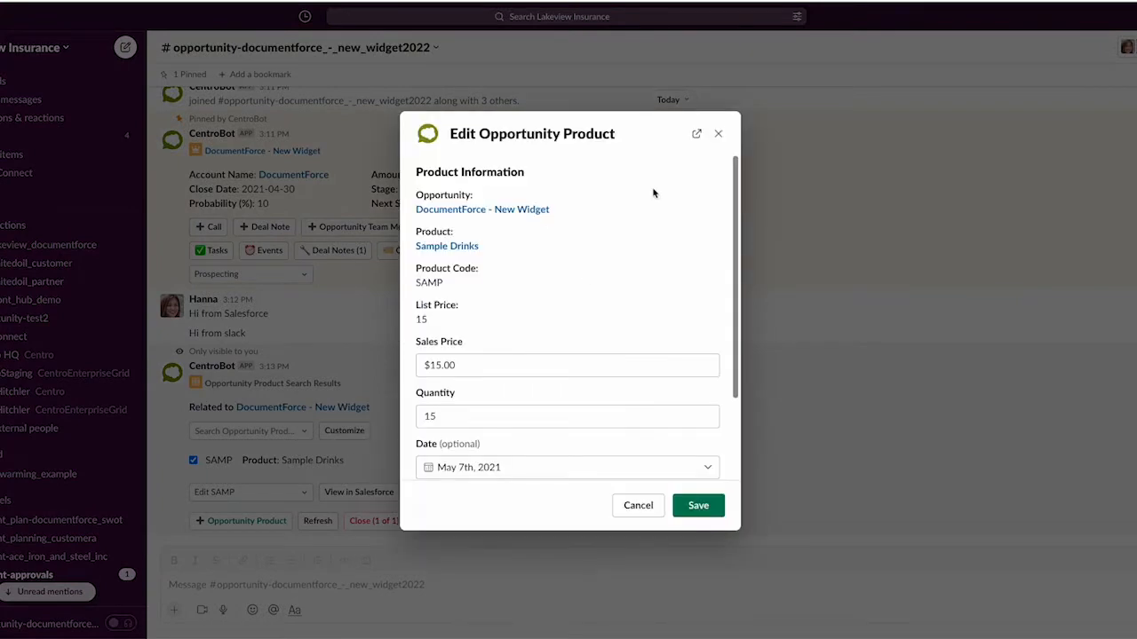
{"action": "scroll", "coordinate": [580, 332], "scroll_direction": "down", "scroll_amount": 2}
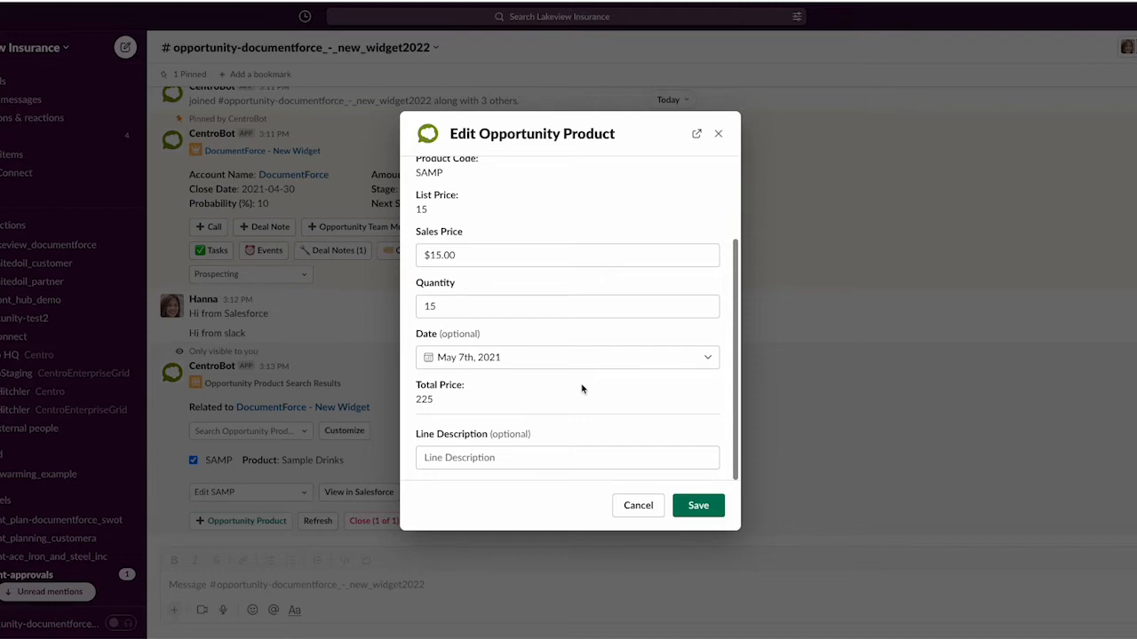
{"action": "left_click", "coordinate": [626, 515]}
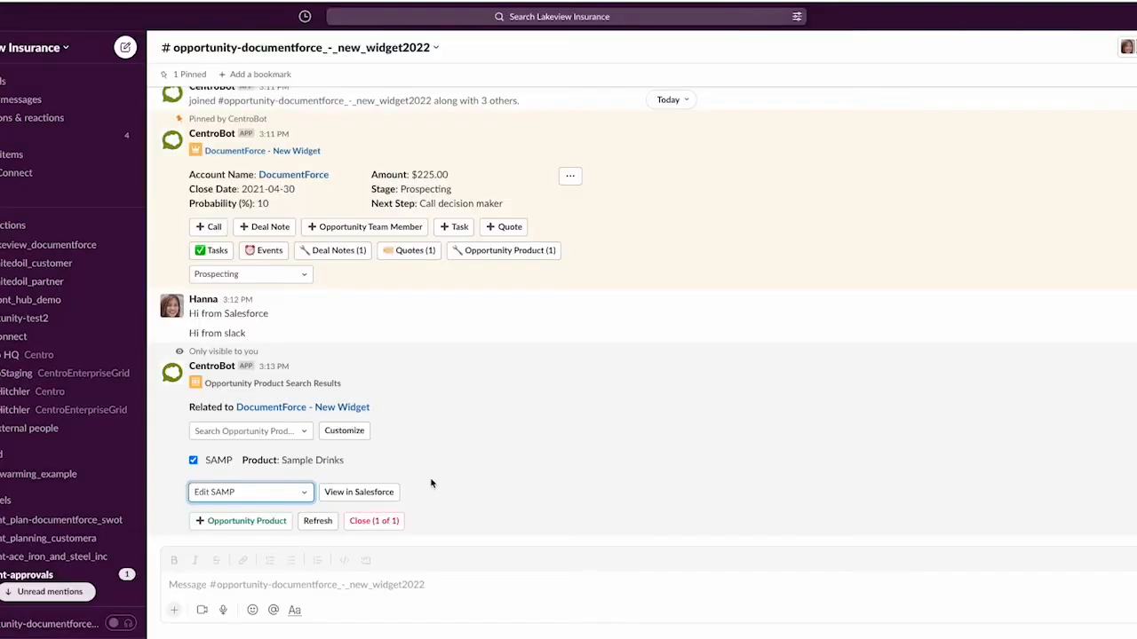
{"action": "left_click", "coordinate": [379, 524]}
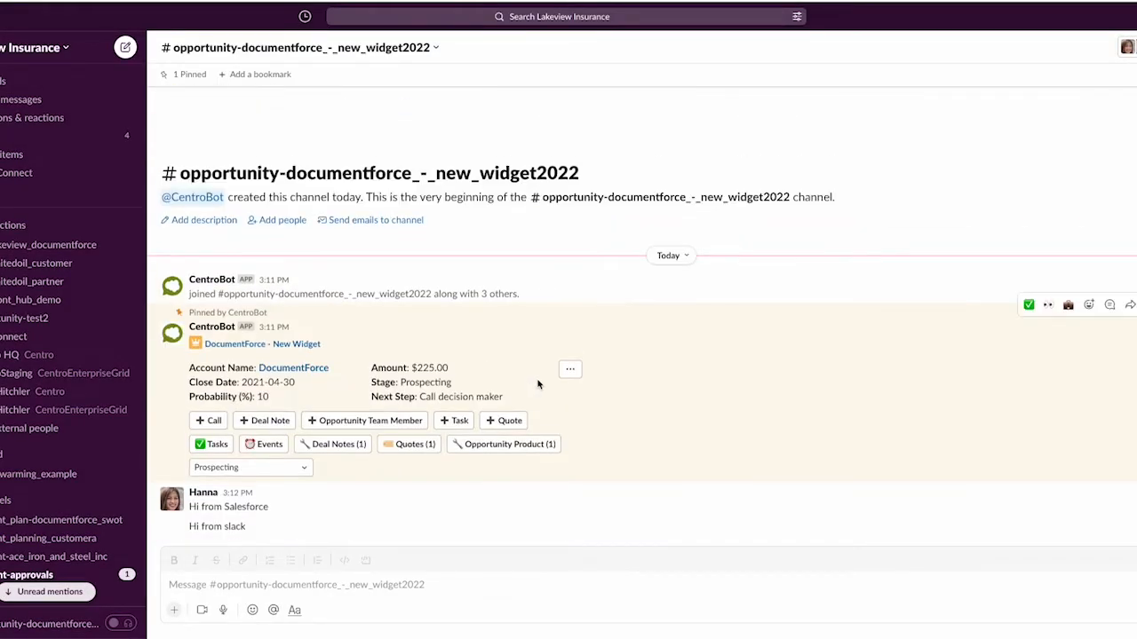
- Examine all fields in the DocumentForce - New Widget opportunity's edit form and close it without saving
{"action": "left_click", "coordinate": [570, 369]}
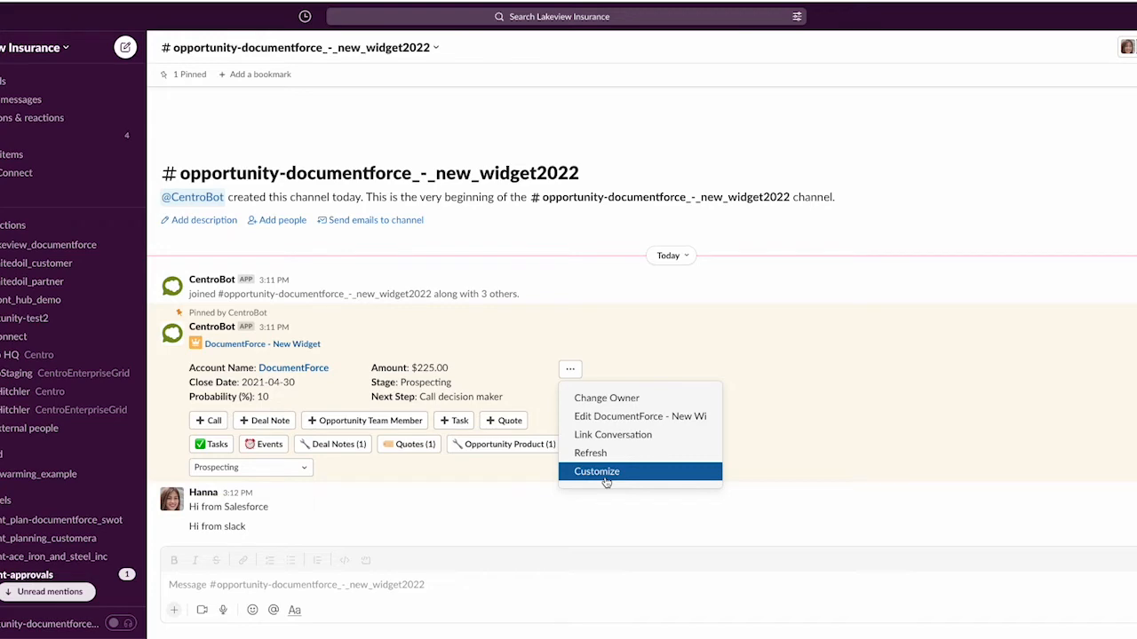
{"action": "left_click", "coordinate": [603, 423]}
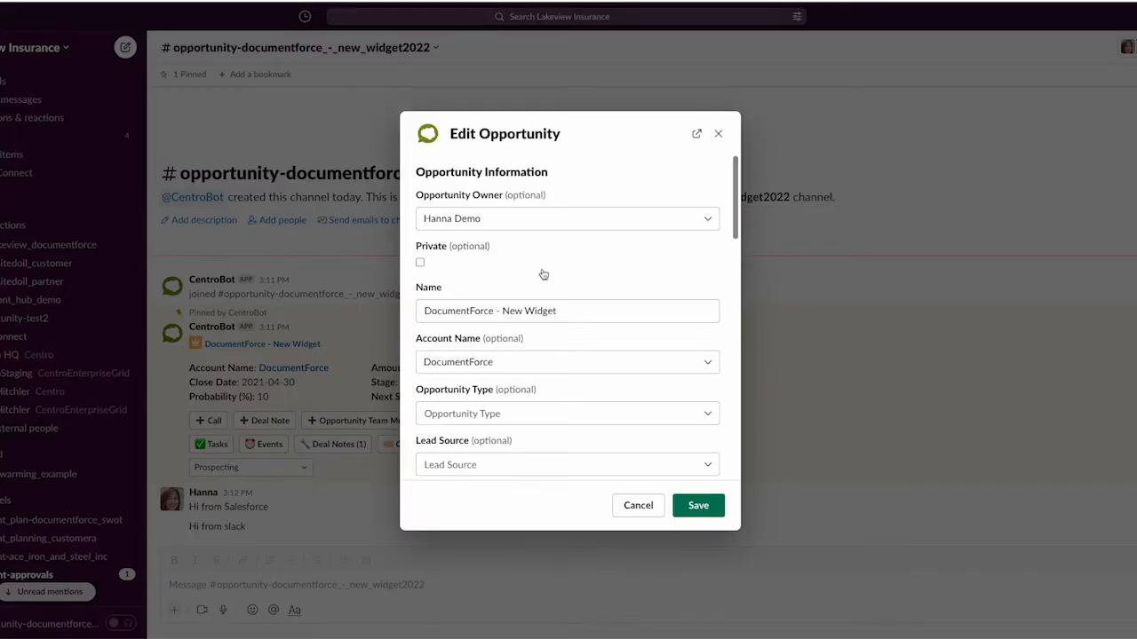
{"action": "scroll", "coordinate": [540, 278], "scroll_direction": "down", "scroll_amount": 3}
{"action": "scroll", "coordinate": [572, 284], "scroll_direction": "down", "scroll_amount": 3}
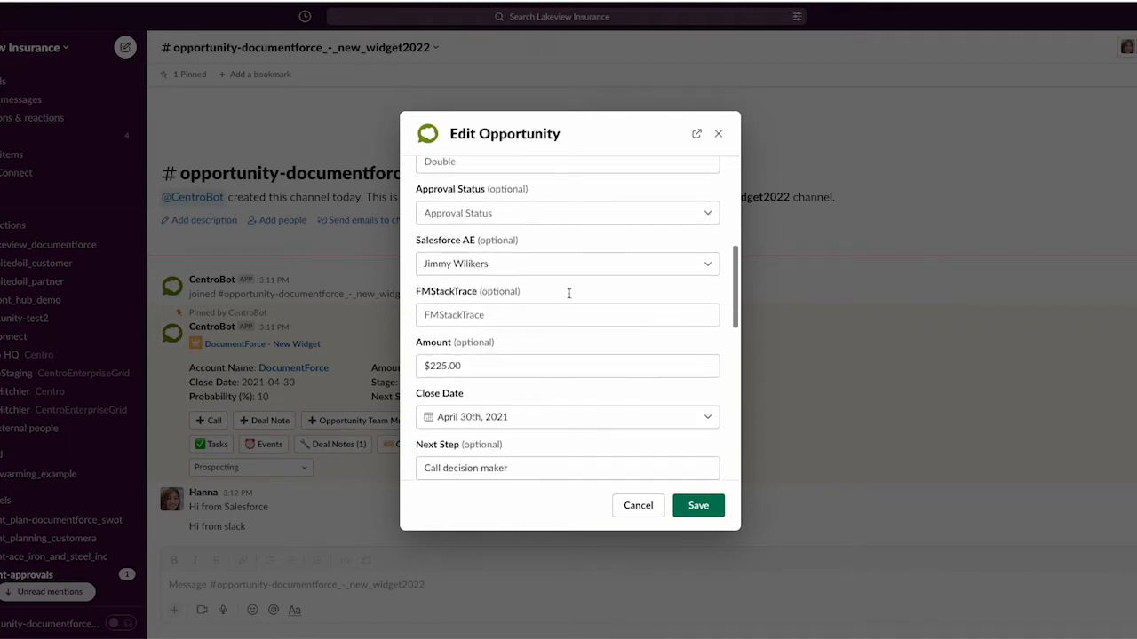
{"action": "scroll", "coordinate": [570, 293], "scroll_direction": "down", "scroll_amount": 10}
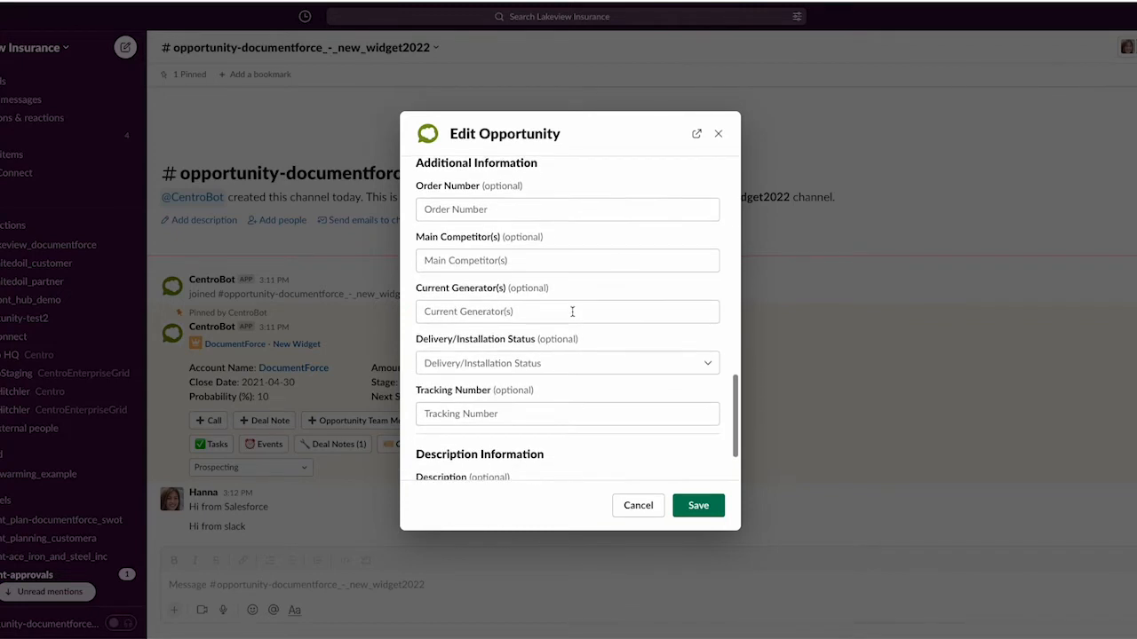
{"action": "scroll", "coordinate": [563, 422], "scroll_direction": "down", "scroll_amount": 2}
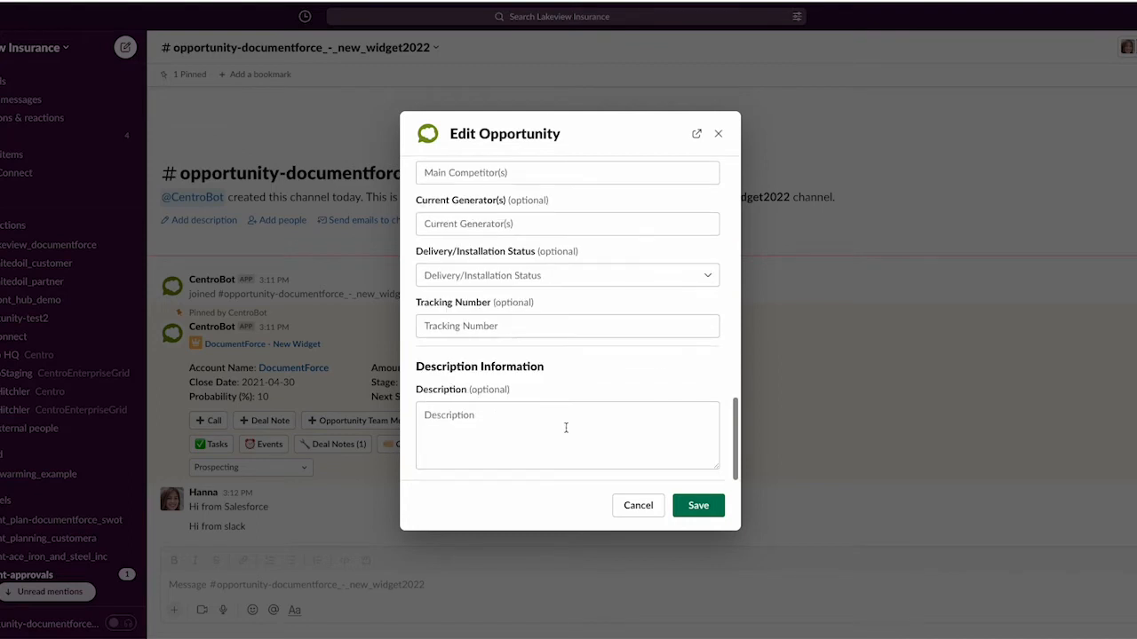
{"action": "scroll", "coordinate": [601, 343], "scroll_direction": "up", "scroll_amount": 10}
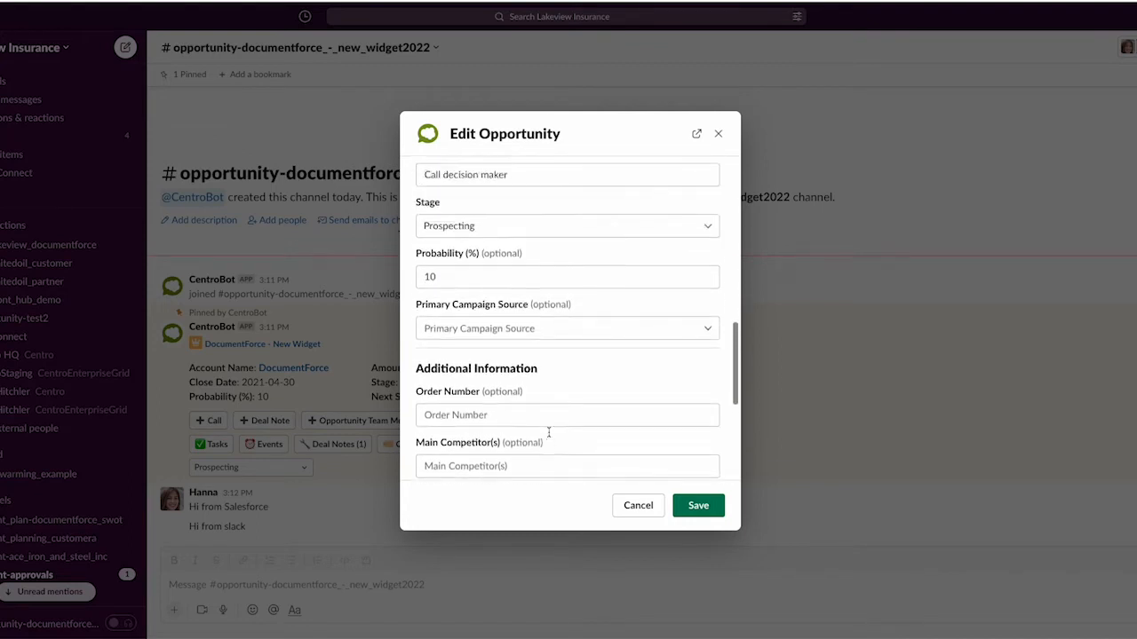
{"action": "left_click", "coordinate": [715, 136]}
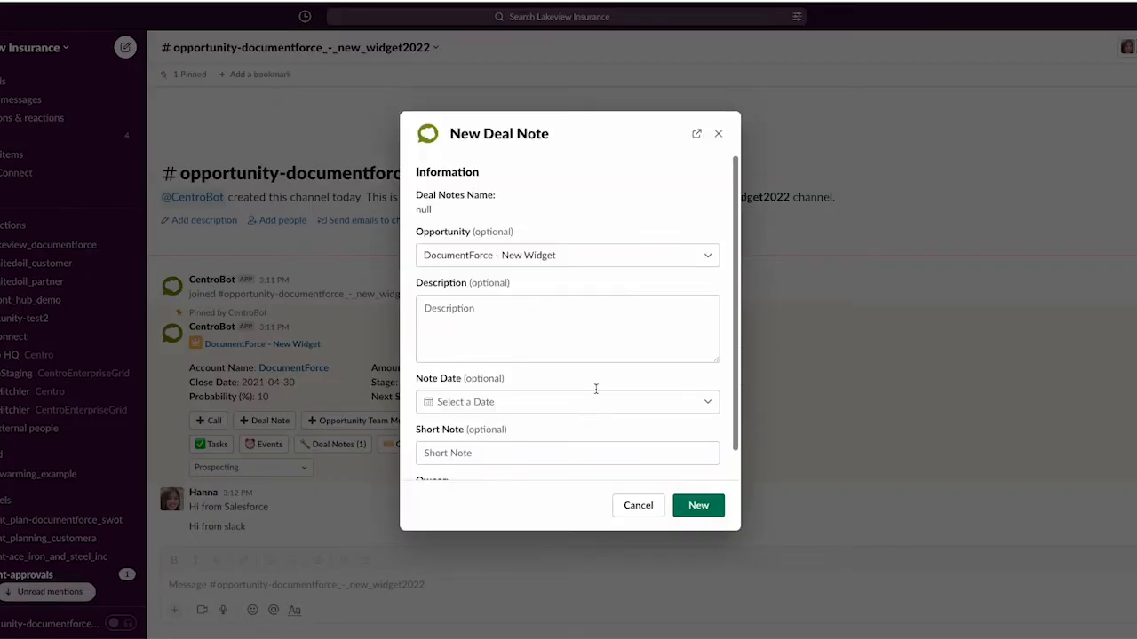
- Create a deal note with the description "Need more exec sponsorship" and post it to the opportunity card's thread, opening that thread
{"action": "left_click", "coordinate": [473, 322]}
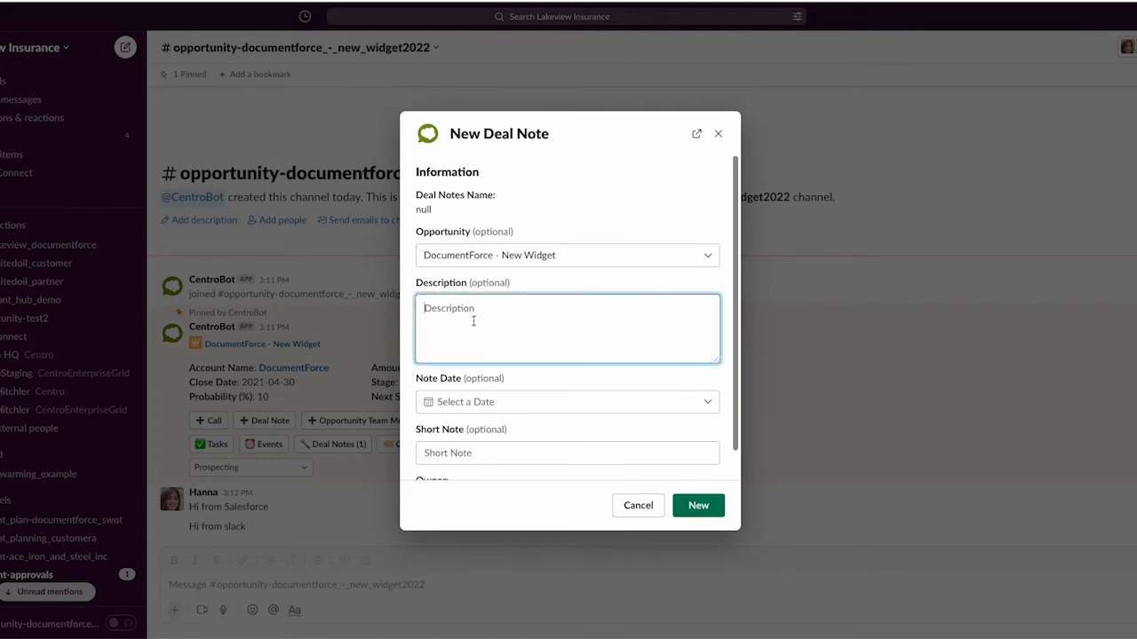
{"action": "type", "text": "Need fmo"}
{"action": "type", "text": "more"}
{"action": "type", "text": " exec sponsorship"}
{"action": "left_click", "coordinate": [713, 512]}
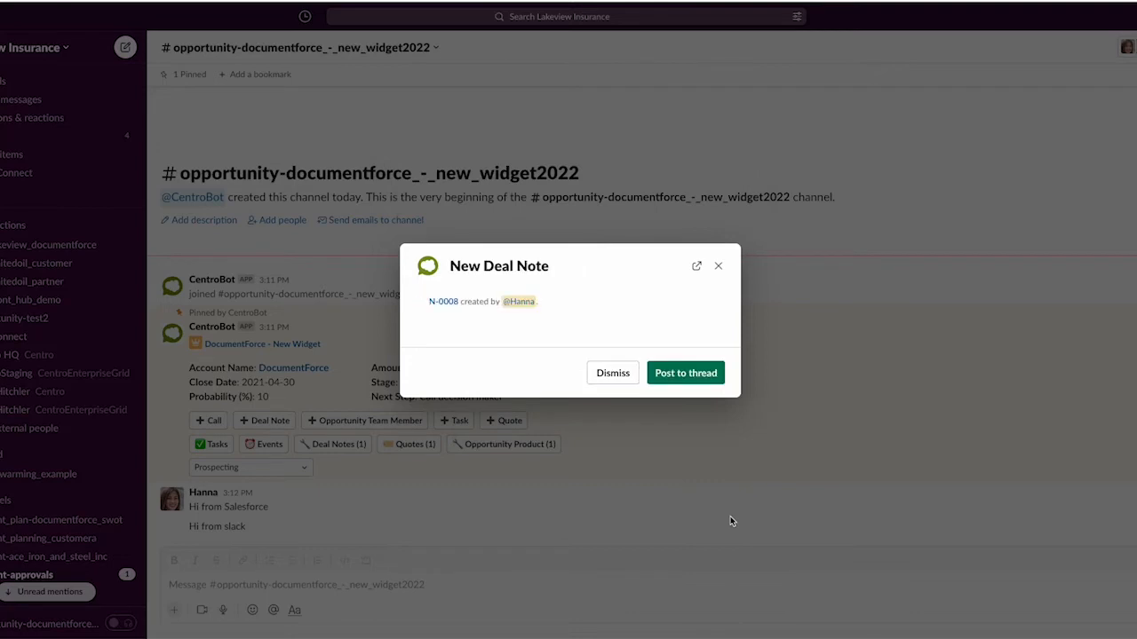
{"action": "left_click", "coordinate": [677, 379]}
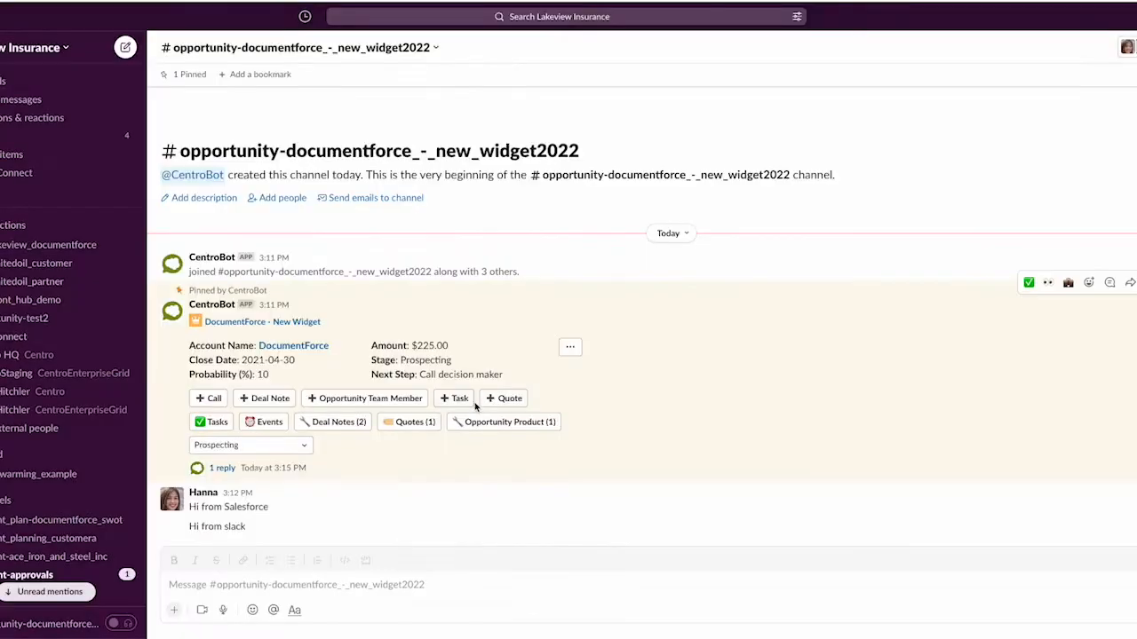
{"action": "left_click", "coordinate": [222, 468]}
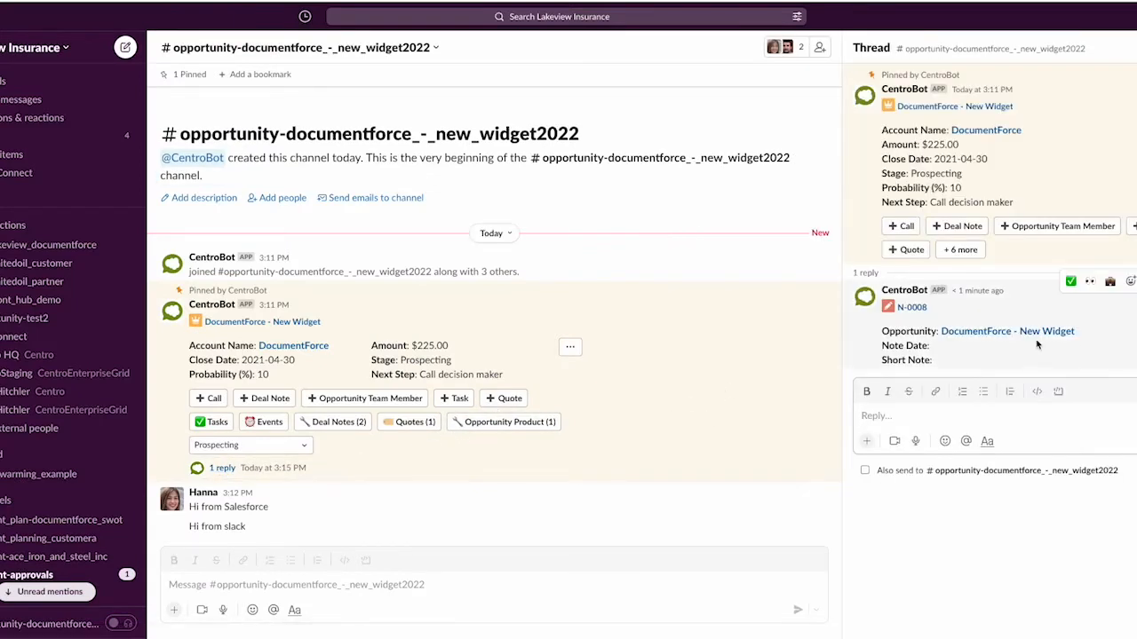
- Reassign the DocumentForce - New Widget opportunity to the last user in the owner list and post the change to the thread
{"action": "left_click", "coordinate": [571, 349]}
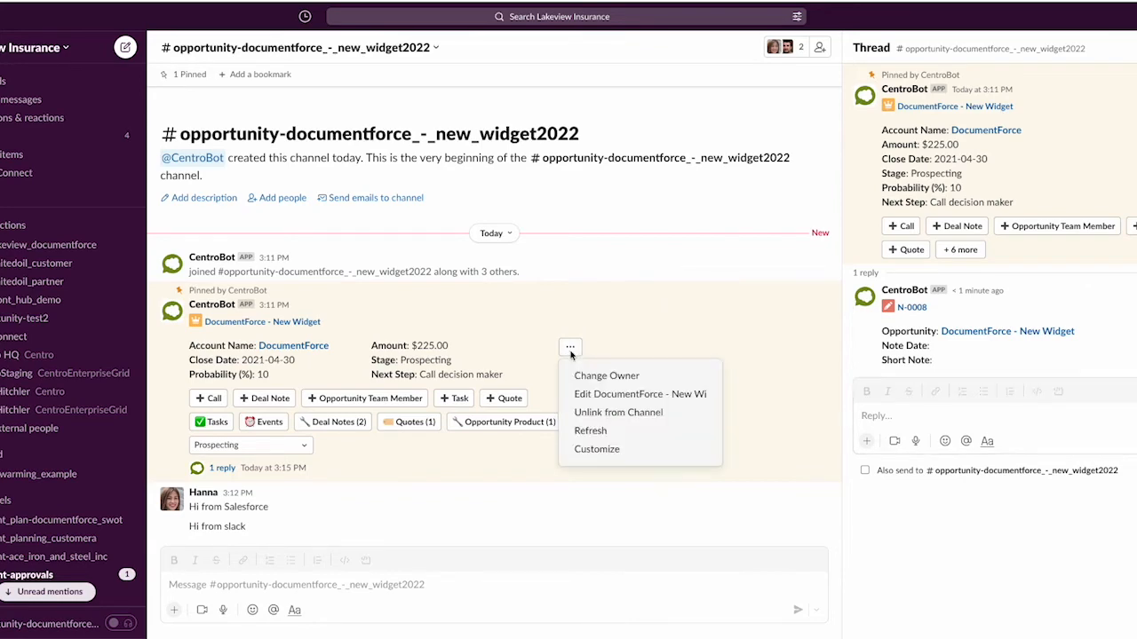
{"action": "left_click", "coordinate": [586, 380]}
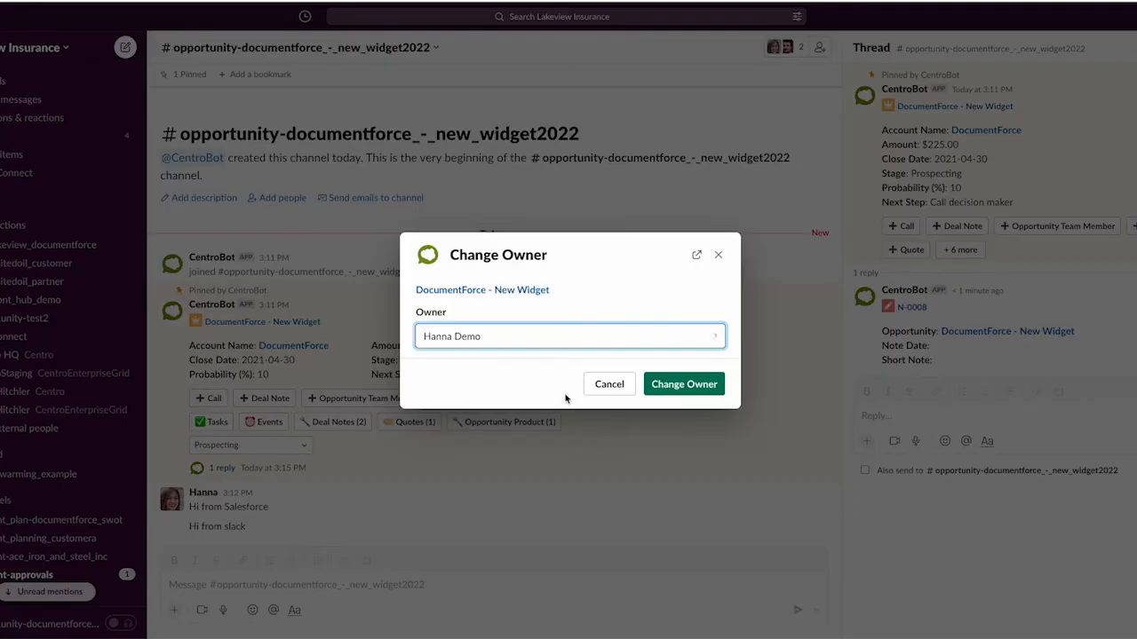
{"action": "left_click", "coordinate": [566, 346]}
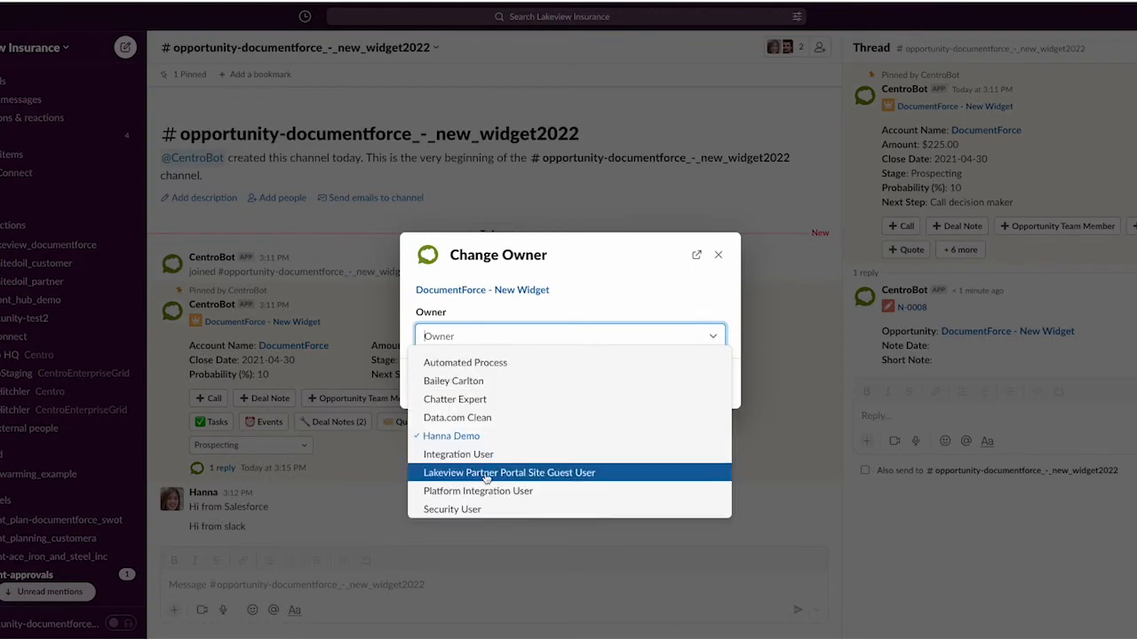
{"action": "scroll", "coordinate": [506, 460], "scroll_direction": "down", "scroll_amount": 1}
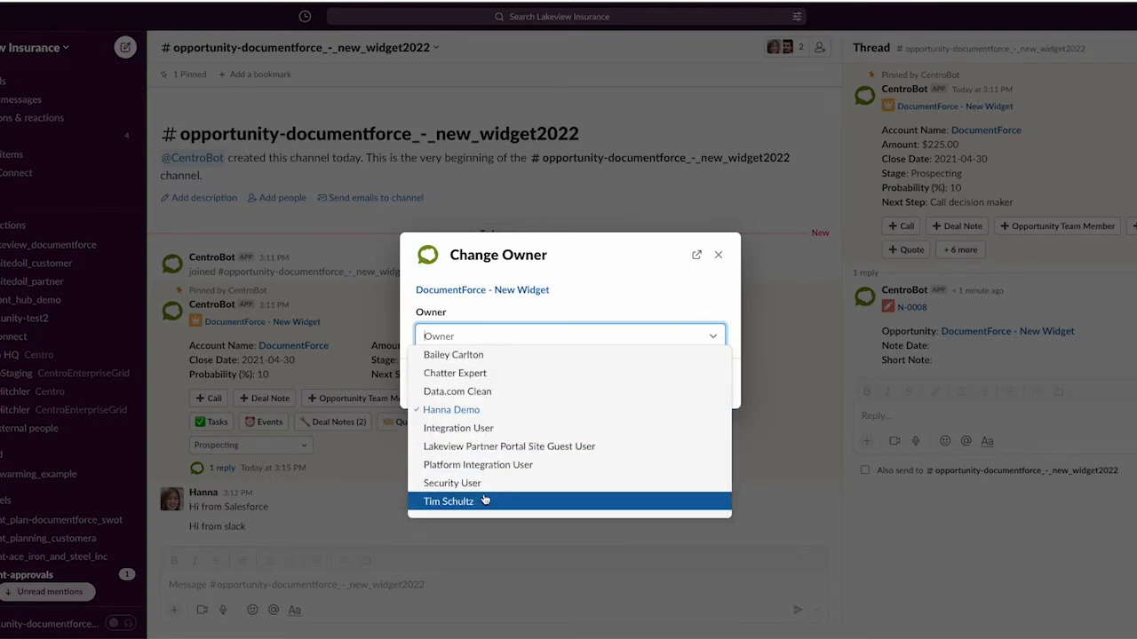
{"action": "left_click", "coordinate": [448, 501]}
{"action": "left_click", "coordinate": [685, 383]}
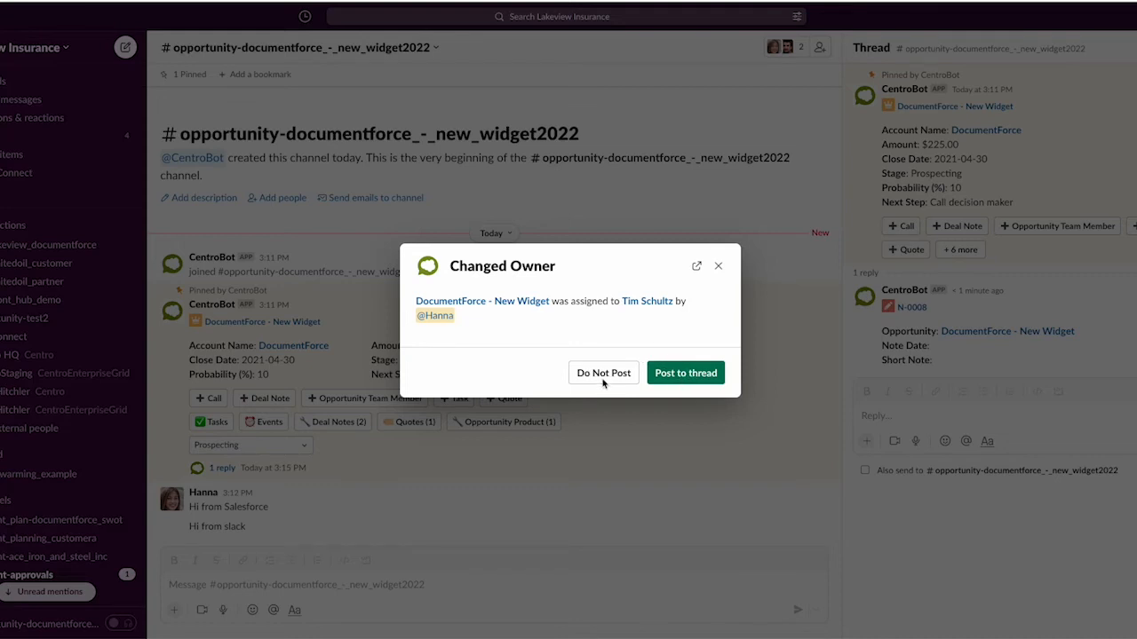
{"action": "left_click", "coordinate": [693, 376]}
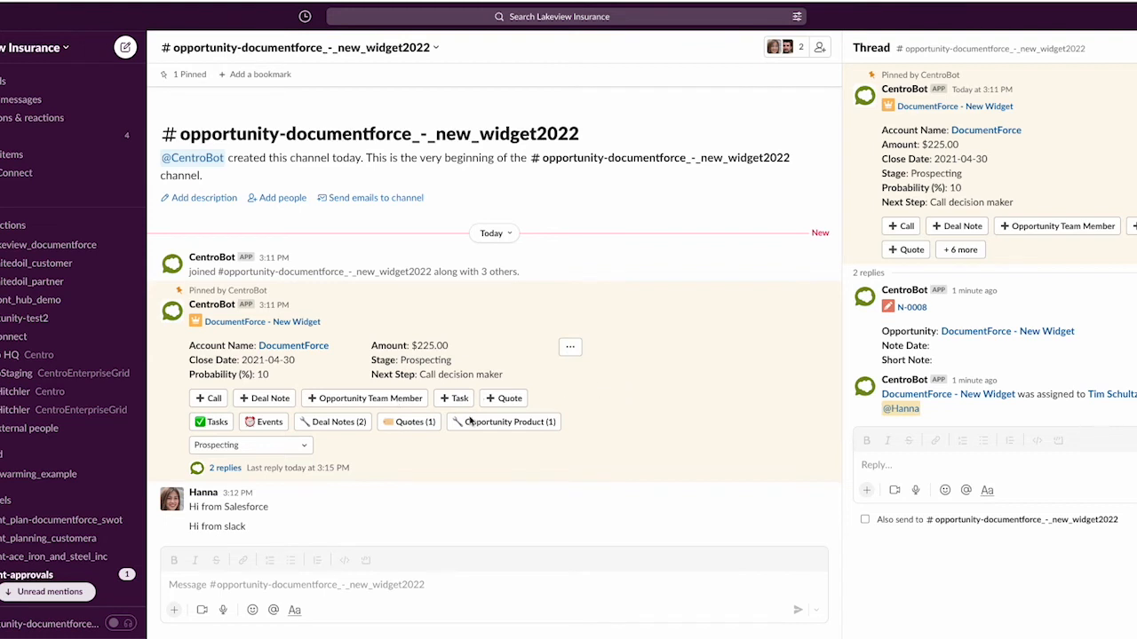
- Set the opportunity's stage to Closed Won from the pinned card and post the change to the thread, then close the thread
{"action": "left_click", "coordinate": [571, 348]}
{"action": "key", "text": "Escape"}
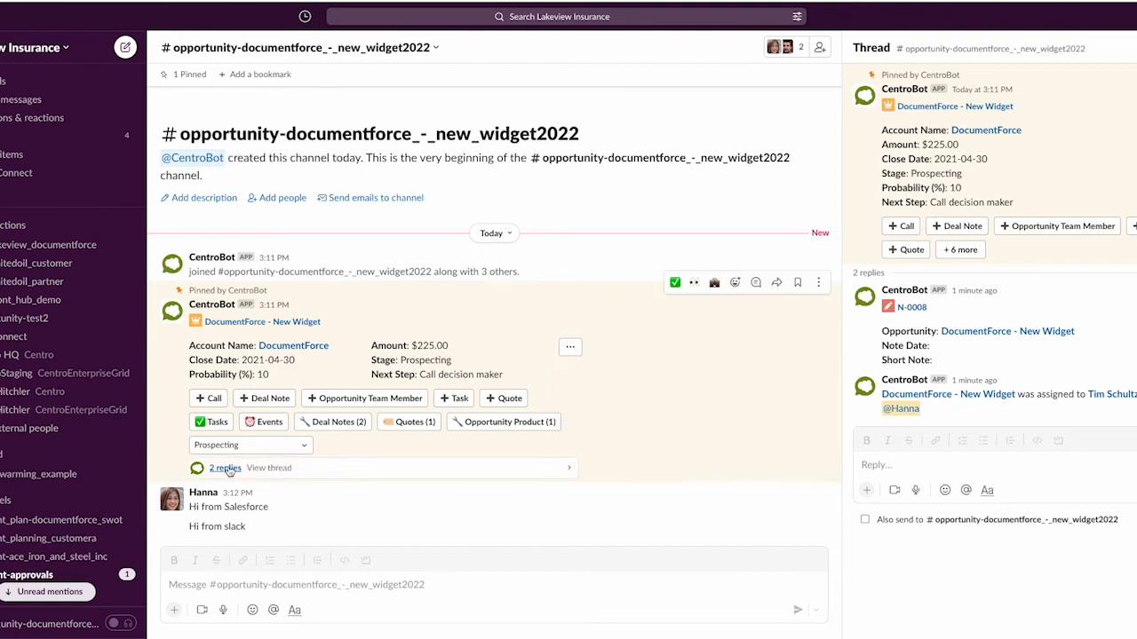
{"action": "left_click", "coordinate": [228, 448]}
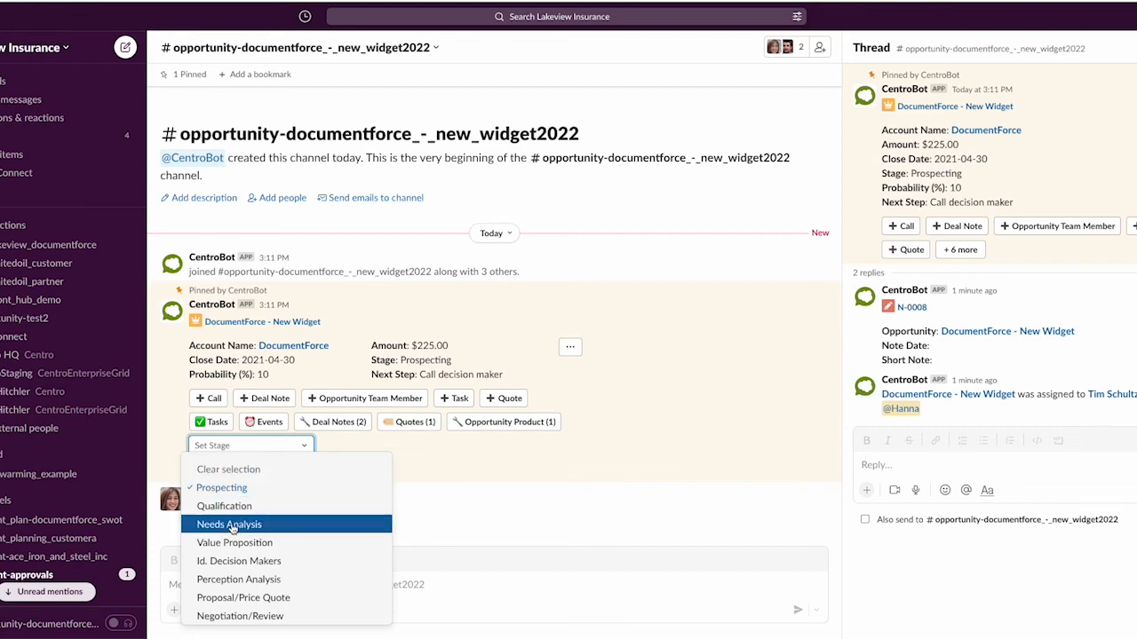
{"action": "scroll", "coordinate": [266, 562], "scroll_direction": "down", "scroll_amount": 3}
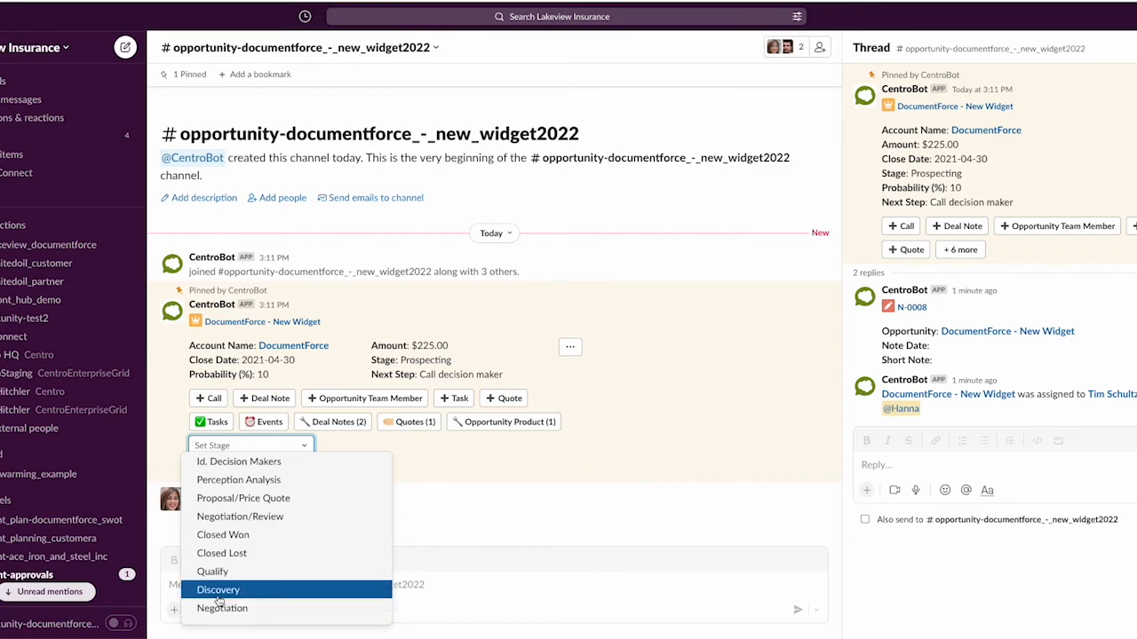
{"action": "left_click", "coordinate": [257, 535]}
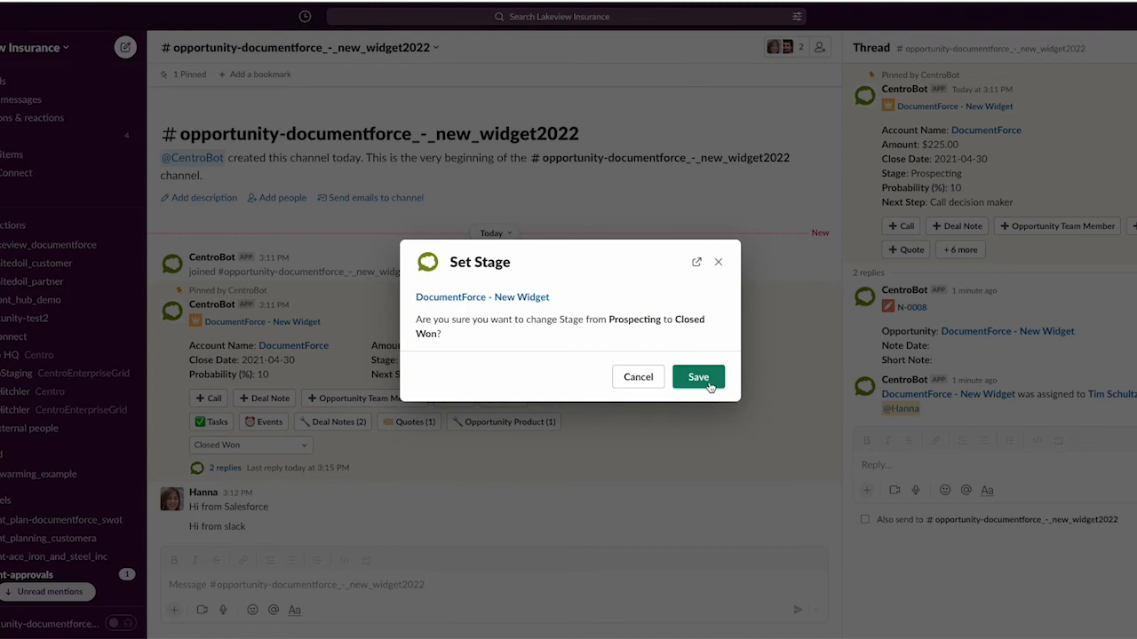
{"action": "left_click", "coordinate": [708, 381]}
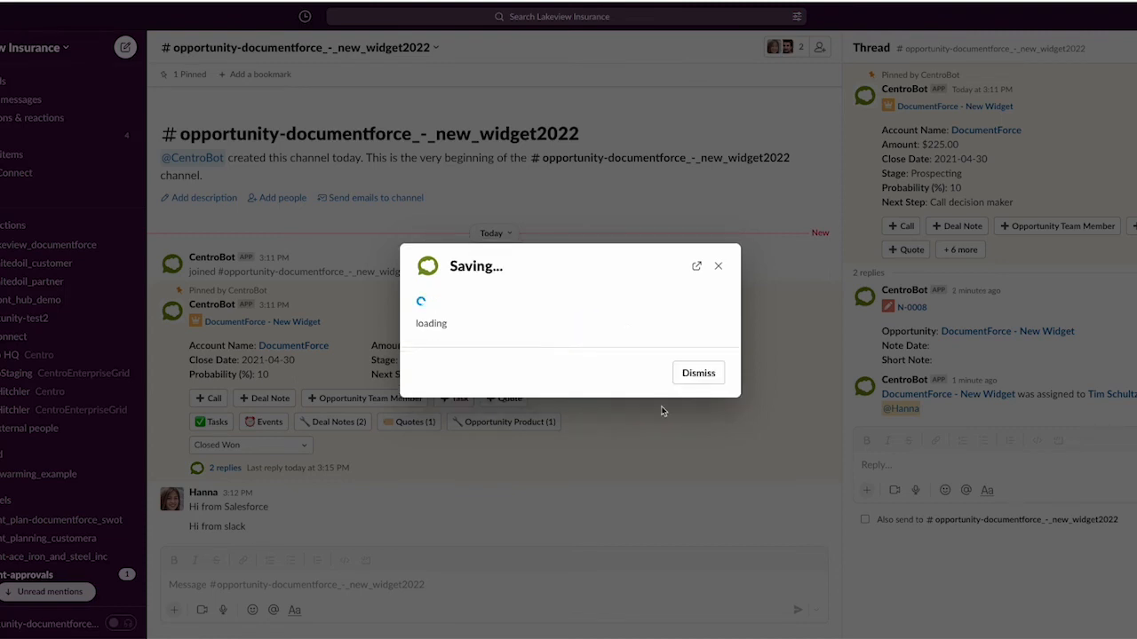
{"action": "left_click", "coordinate": [710, 373]}
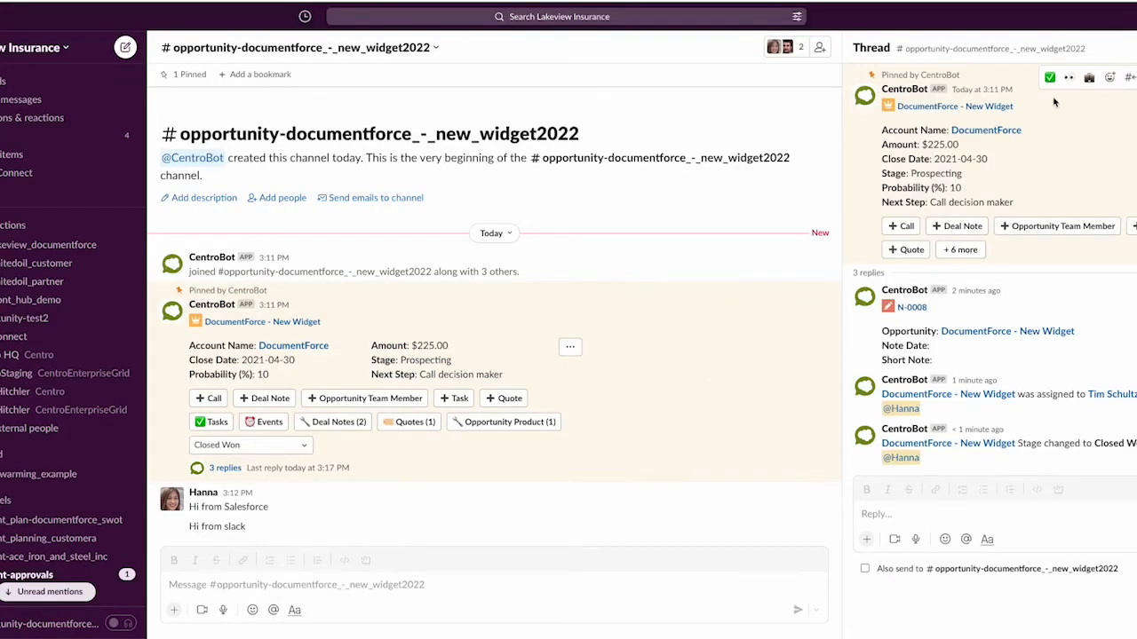
{"action": "left_click", "coordinate": [1135, 48]}
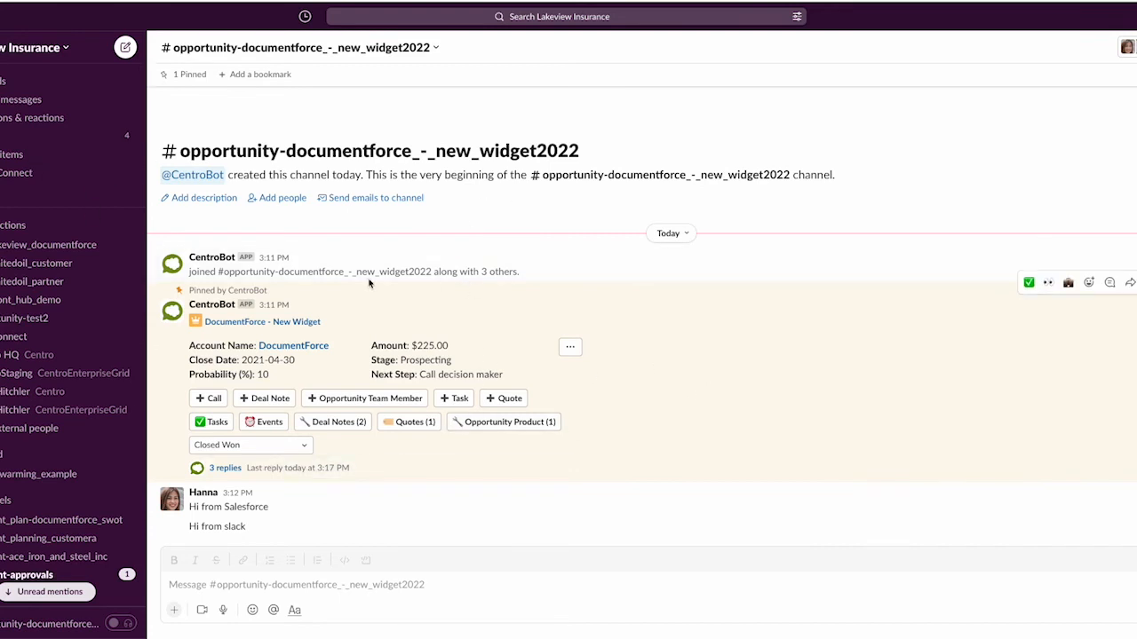
- Archive the opportunity-documentforce_-_new_widget2022 channel for everyone
{"action": "left_click", "coordinate": [362, 50]}
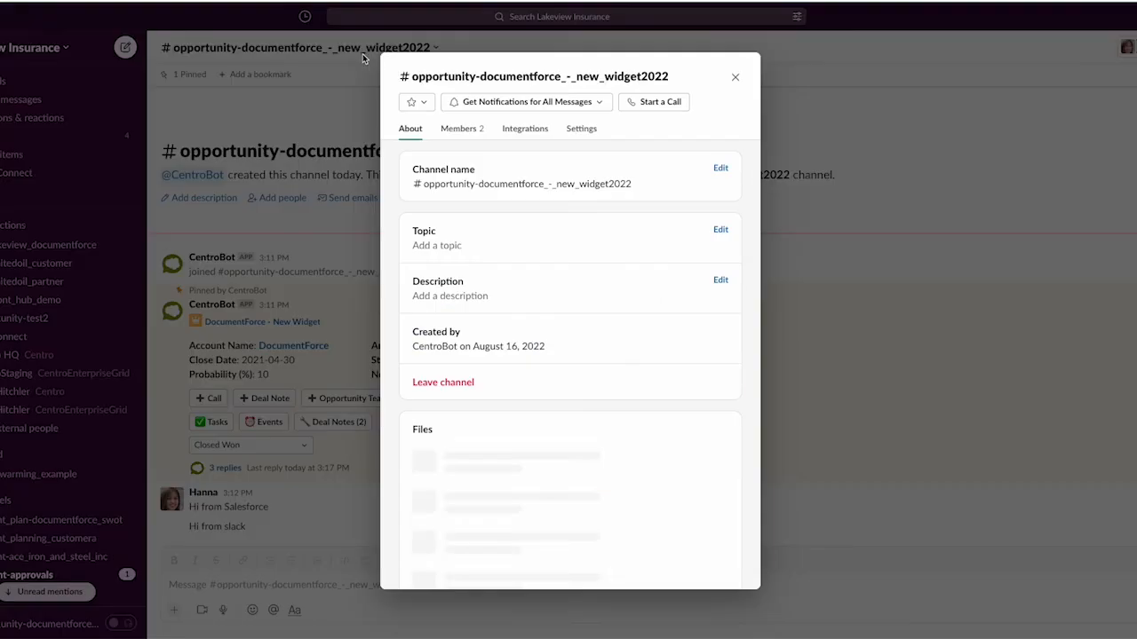
{"action": "left_click", "coordinate": [573, 131]}
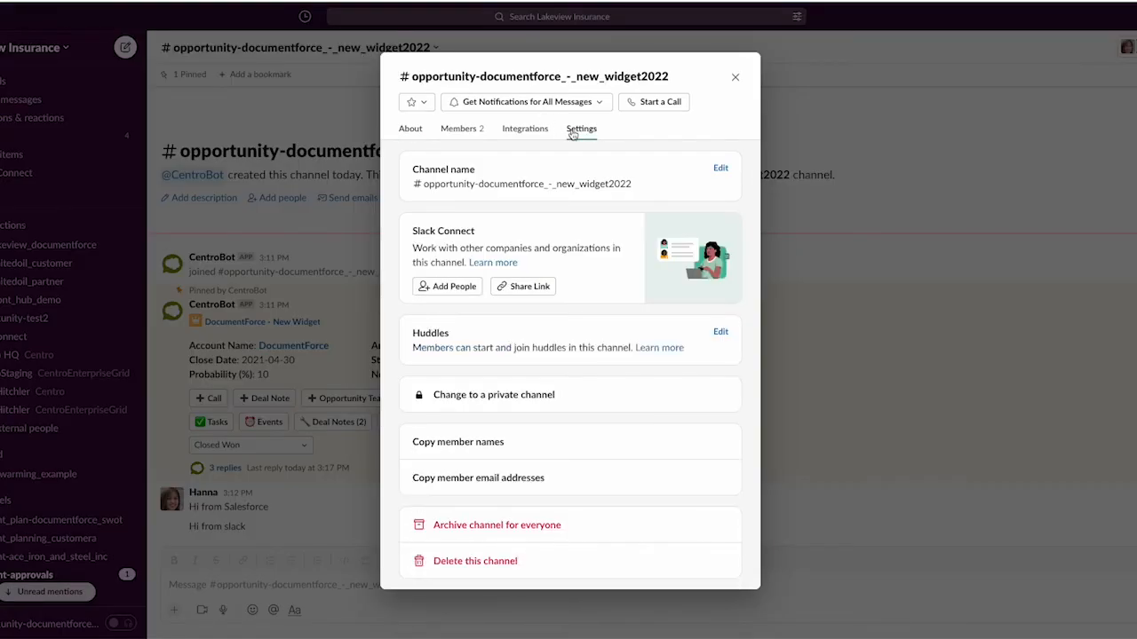
{"action": "left_click", "coordinate": [507, 525]}
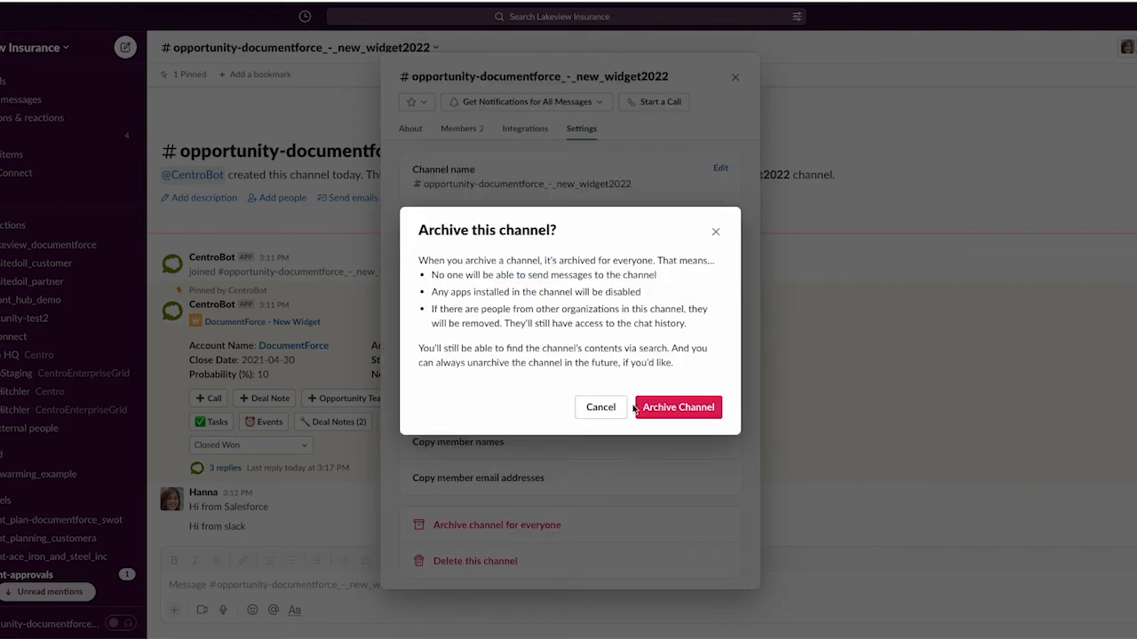
{"action": "left_click", "coordinate": [668, 408]}
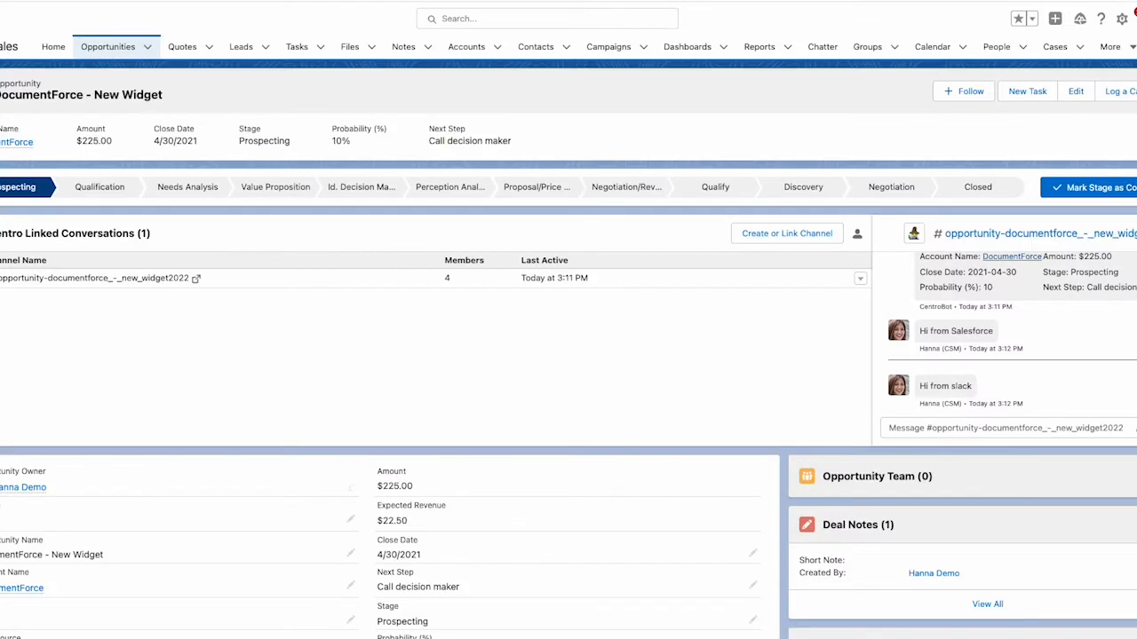
- Switch to Salesforce, reload the DocumentForce - New Widget opportunity, and review the archived channel's message history in the linked conversations
{"action": "left_click", "coordinate": [9, 2]}
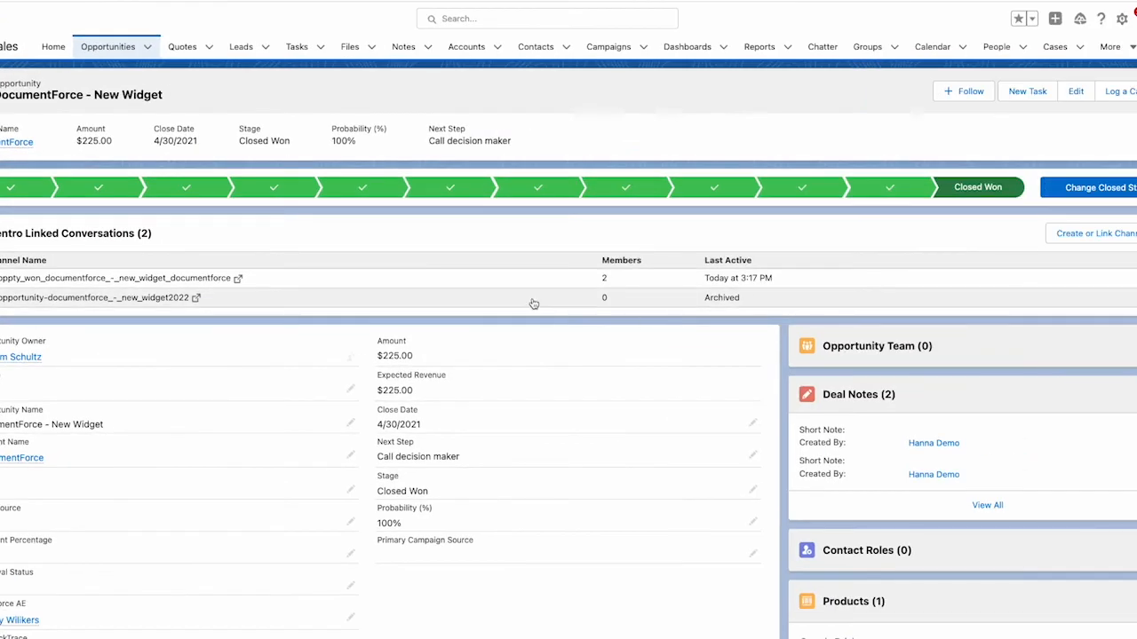
{"action": "left_click", "coordinate": [536, 304]}
{"action": "scroll", "coordinate": [609, 291], "scroll_direction": "down", "scroll_amount": 1}
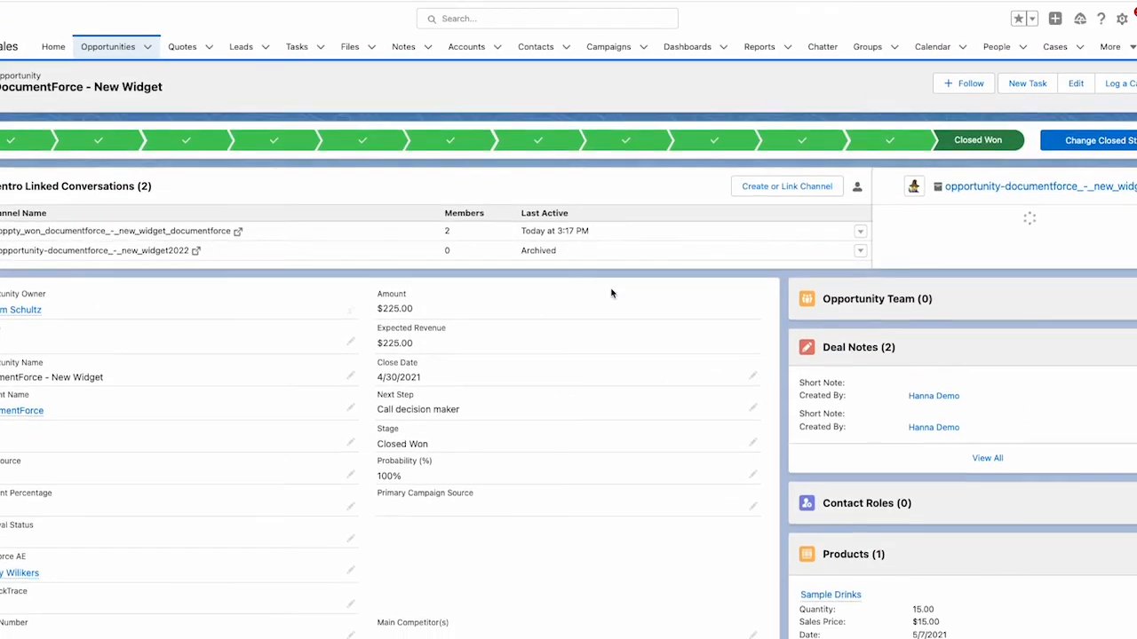
{"action": "scroll", "coordinate": [1052, 274], "scroll_direction": "up", "scroll_amount": 3}
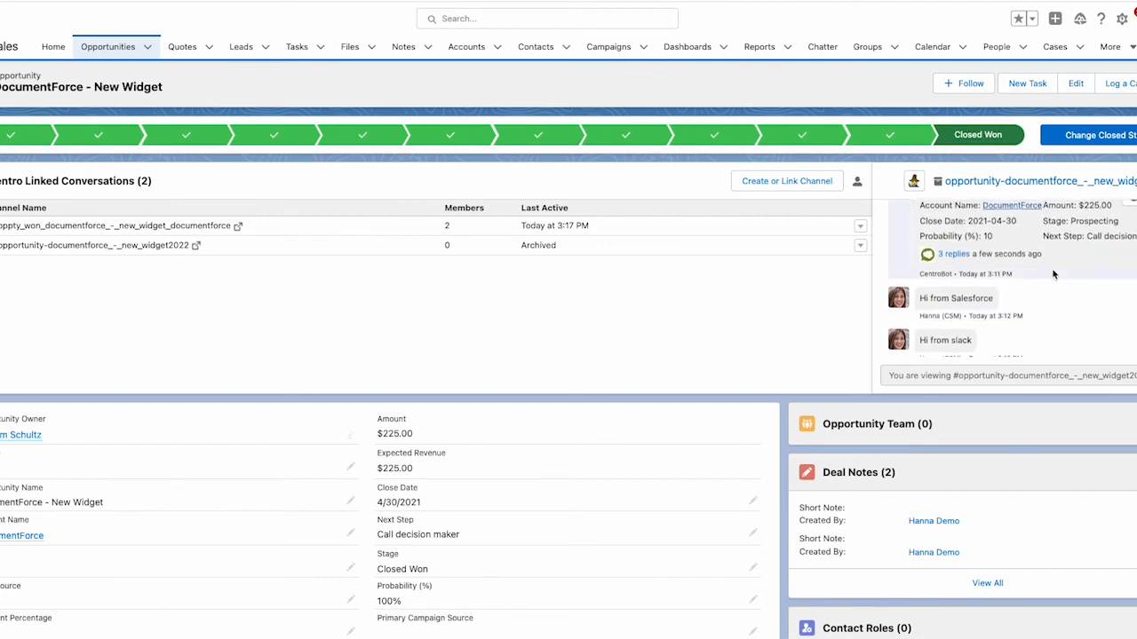
{"action": "scroll", "coordinate": [1052, 278], "scroll_direction": "up", "scroll_amount": 5}
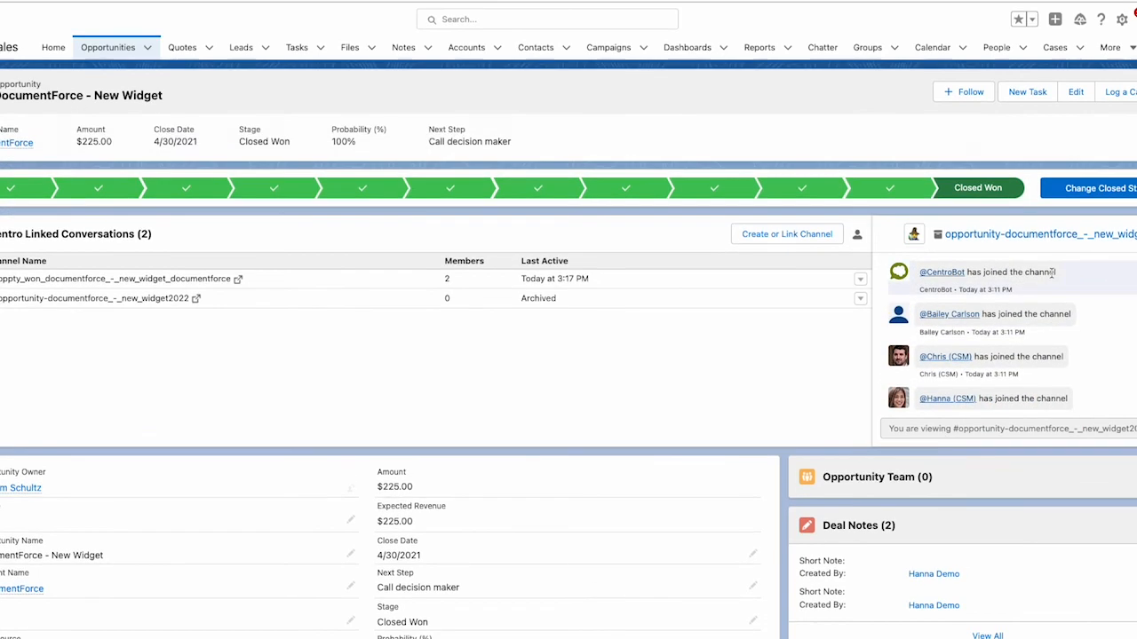
{"action": "scroll", "coordinate": [1054, 373], "scroll_direction": "down", "scroll_amount": 3}
{"action": "scroll", "coordinate": [1054, 374], "scroll_direction": "down", "scroll_amount": 2}
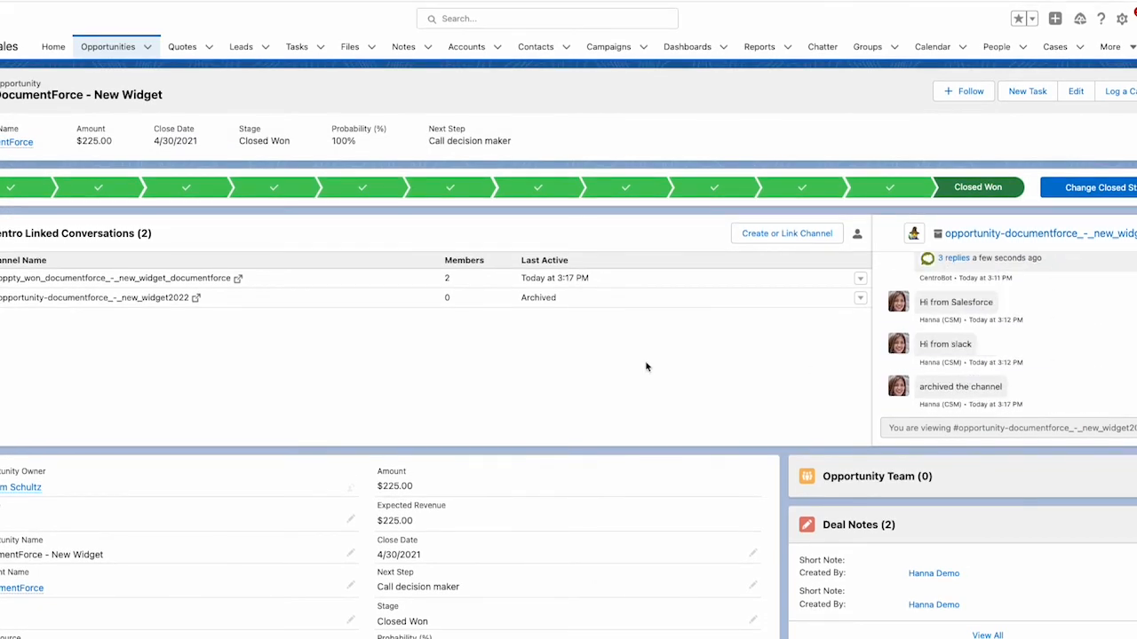